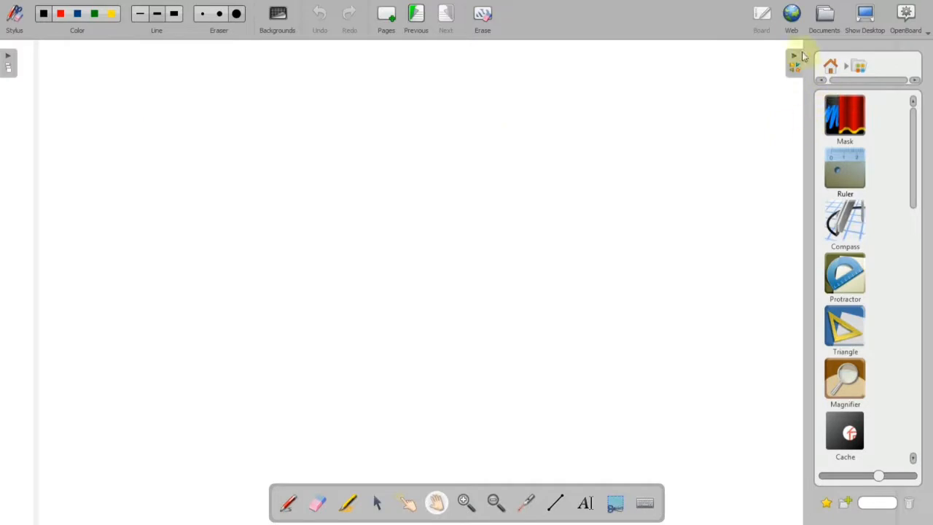
# Widen the library, go to its main level and look into the Audios folder
pyautogui.moveTo(795, 59); pyautogui.dragTo(646, 66)
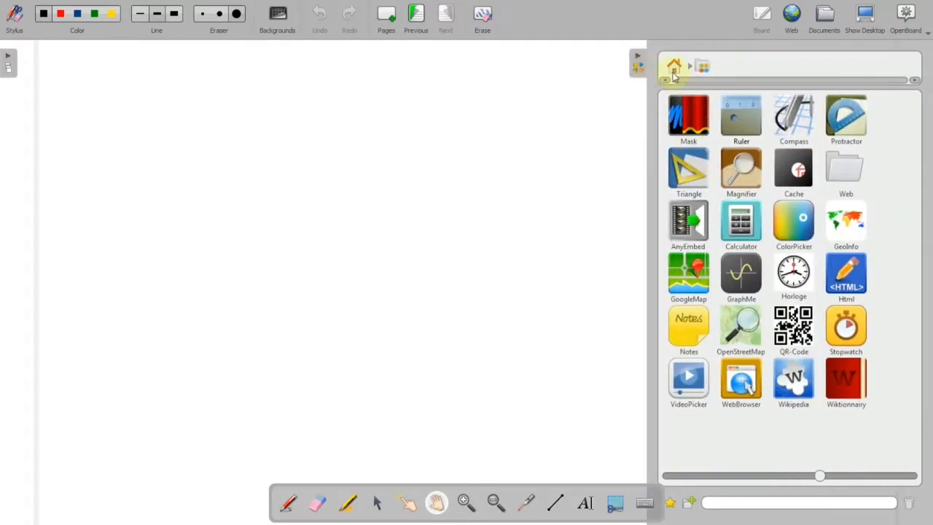
pyautogui.click(674, 67)
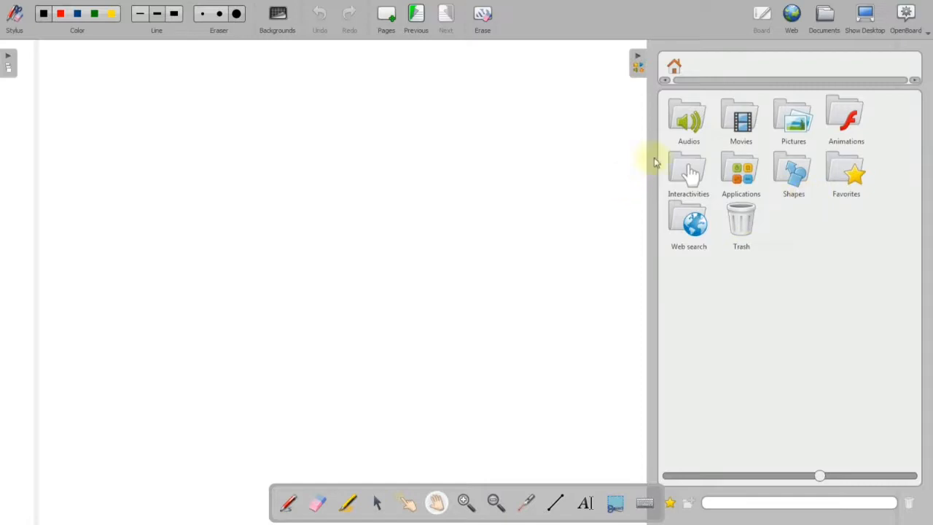
pyautogui.click(692, 123)
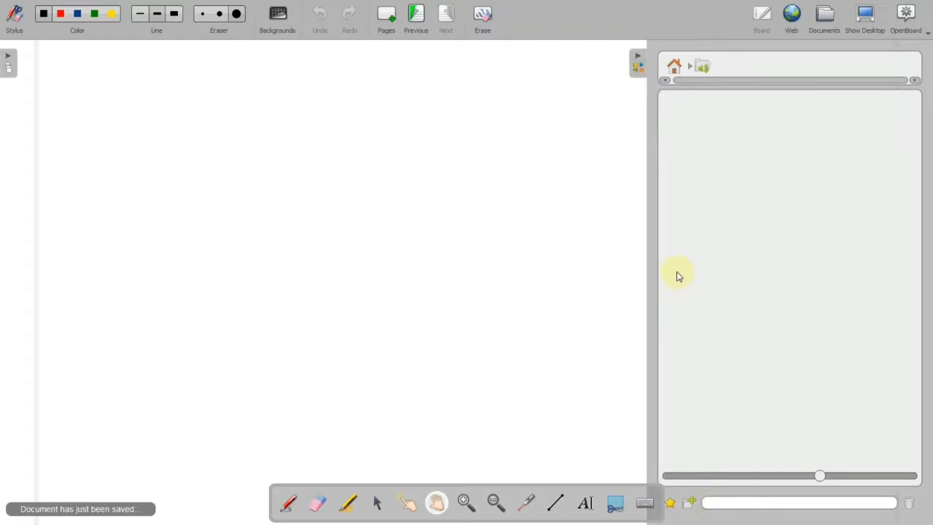
# Place the wannaworkto… video from the Movies folder on the page and narrow the library again
pyautogui.click(675, 68)
pyautogui.click(742, 123)
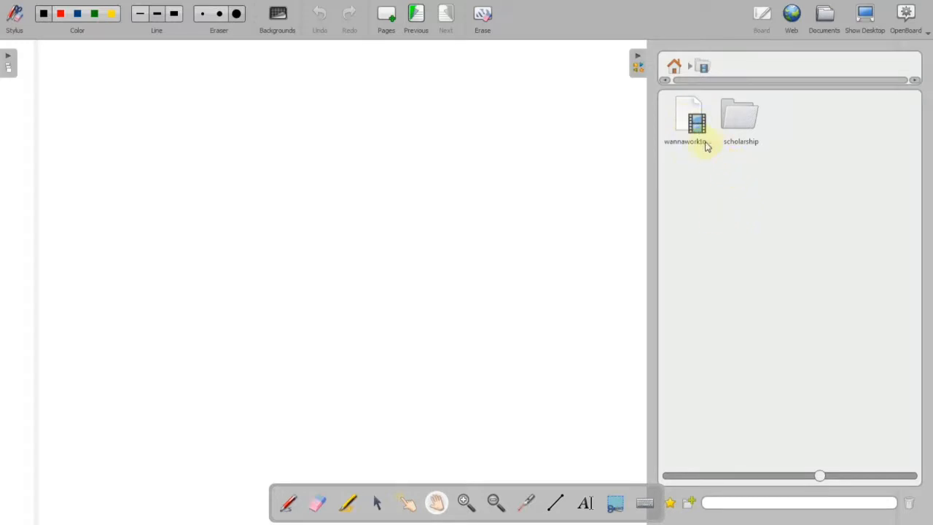
pyautogui.moveTo(696, 126); pyautogui.dragTo(357, 177)
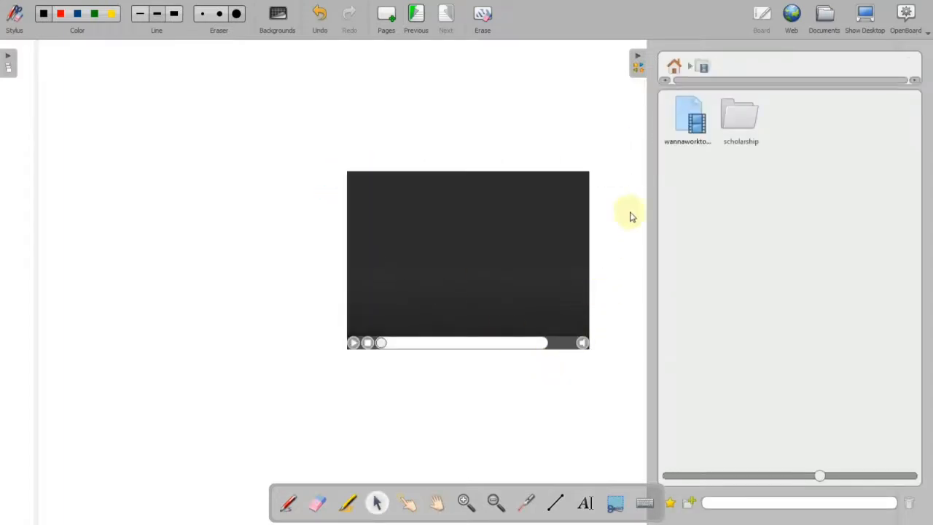
pyautogui.click(637, 58)
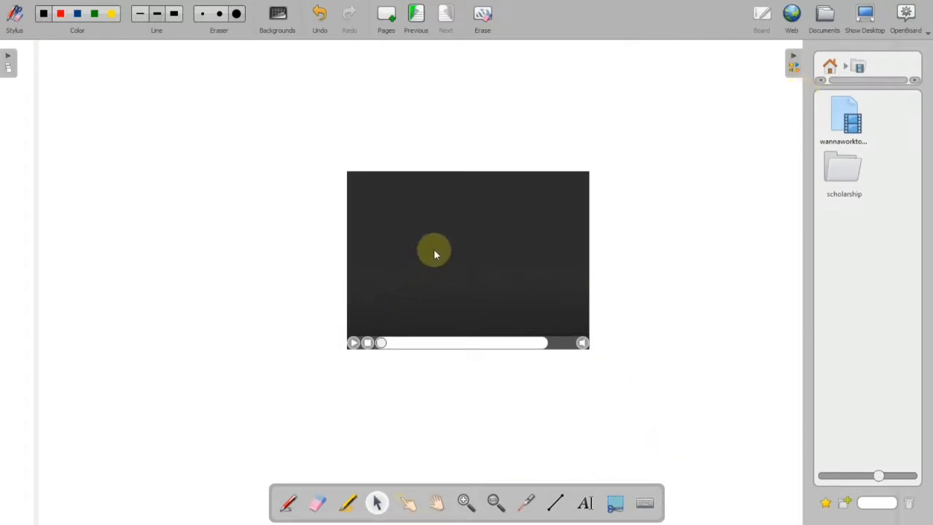
# Enlarge the video on the page and shift it toward the page's upper left
pyautogui.click(422, 223)
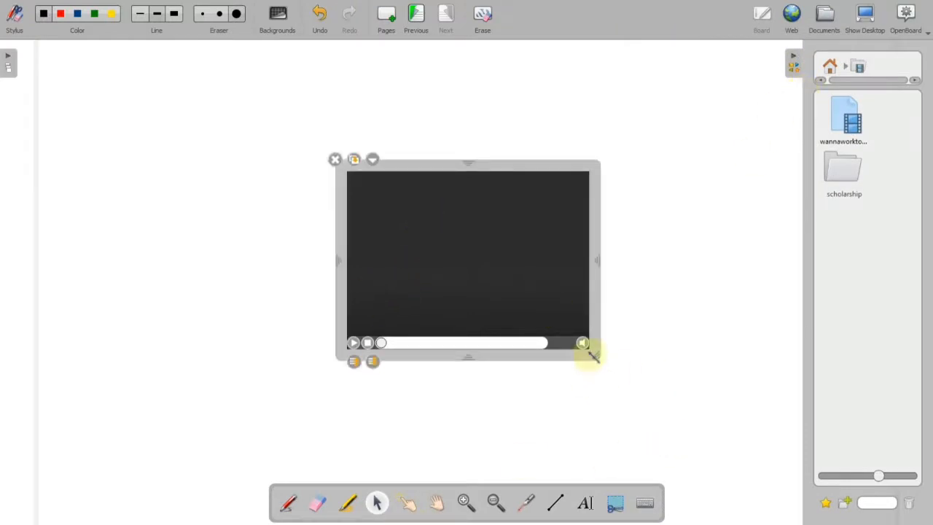
pyautogui.moveTo(593, 355); pyautogui.dragTo(744, 425)
pyautogui.moveTo(546, 162); pyautogui.dragTo(344, 99)
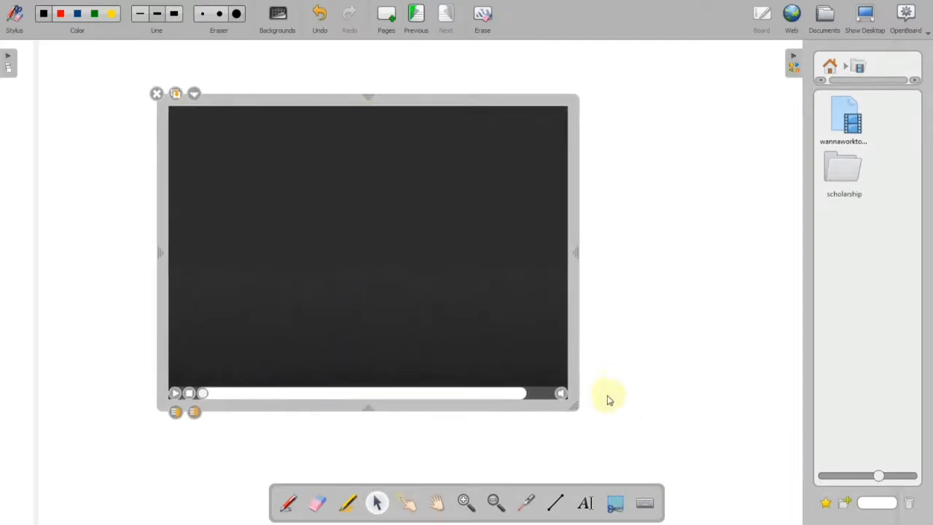
pyautogui.moveTo(568, 412); pyautogui.dragTo(602, 418)
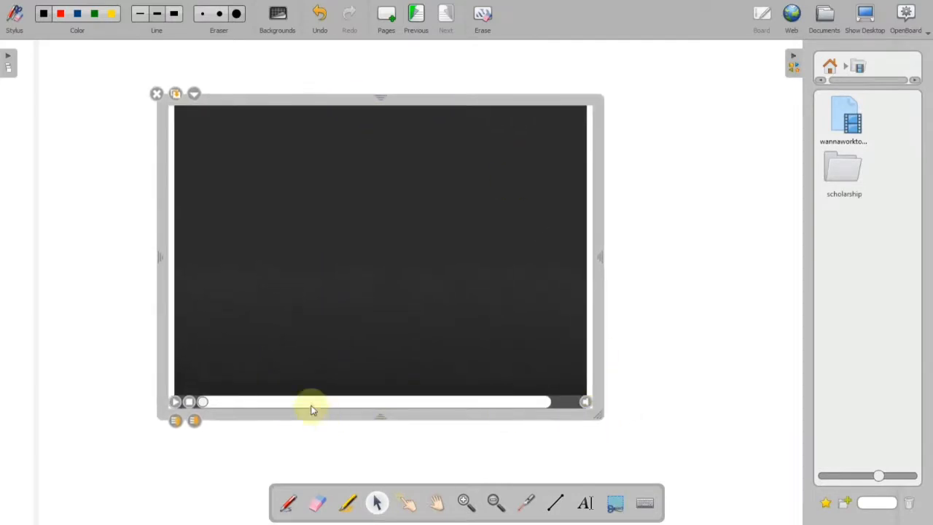
# Play and stop the inserted video, and remove it from the page
pyautogui.click(175, 402)
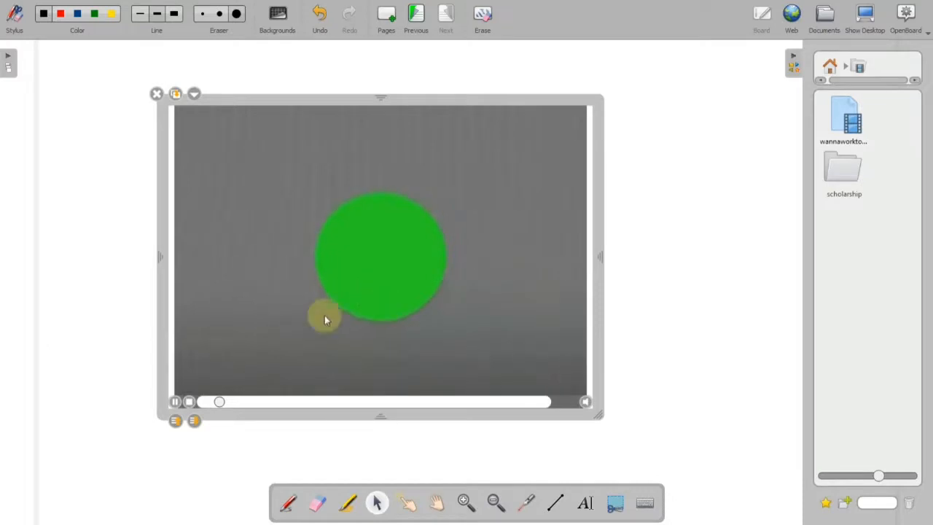
pyautogui.click(189, 403)
pyautogui.click(156, 93)
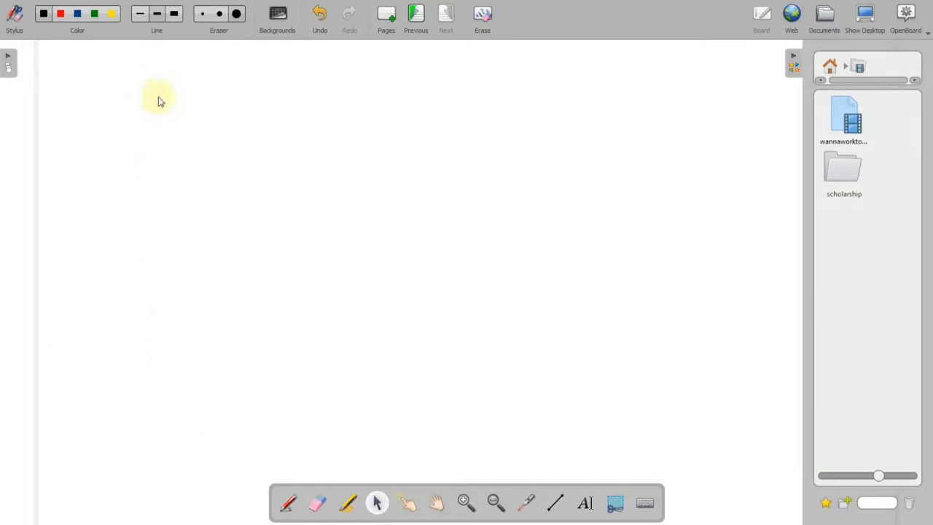
# Place the Worldmap picture from the library's Pictures folder on the page
pyautogui.click(831, 70)
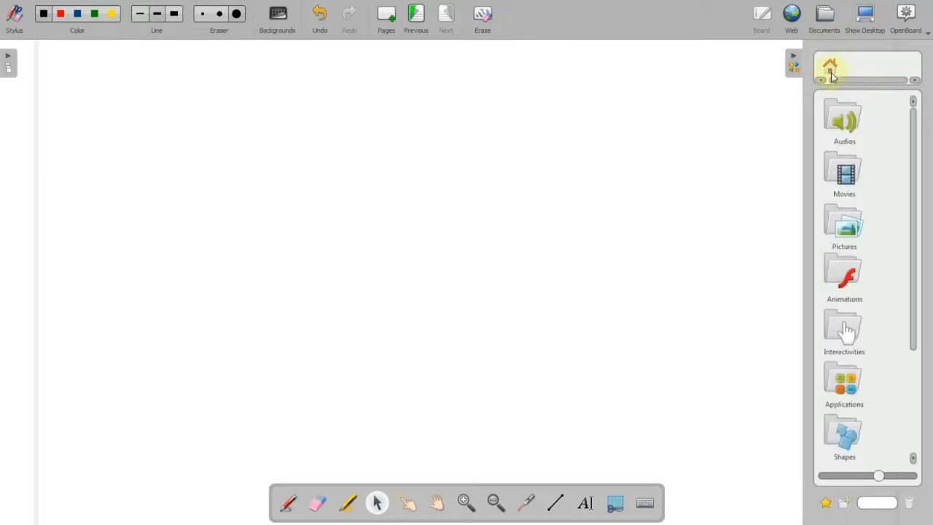
pyautogui.click(850, 228)
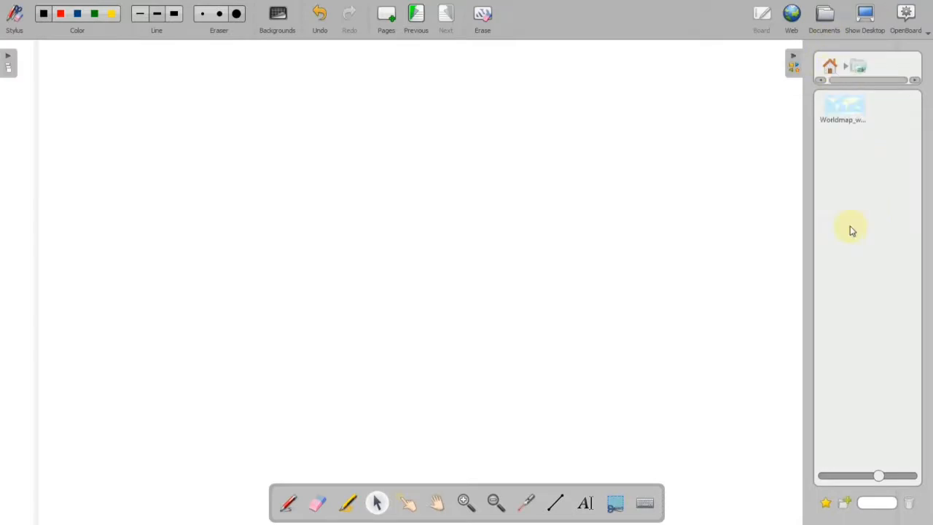
pyautogui.moveTo(848, 117); pyautogui.dragTo(526, 176)
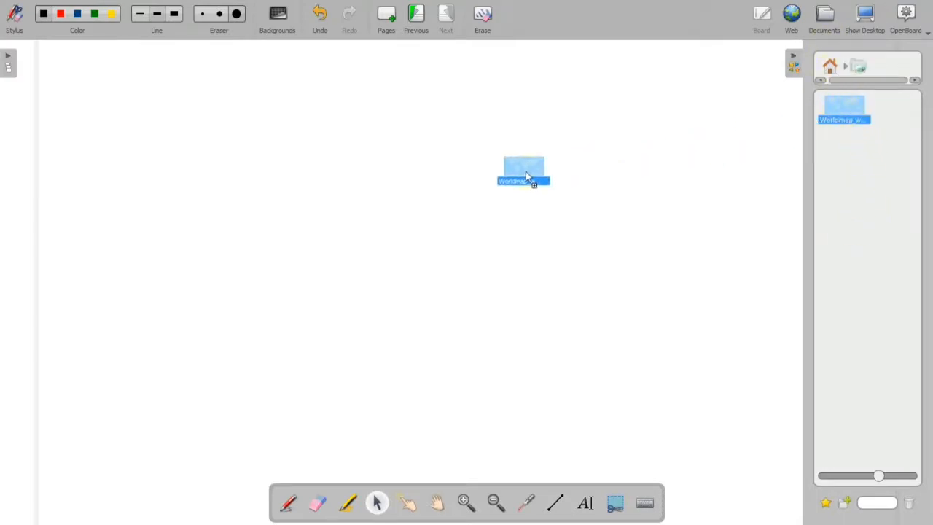
pyautogui.moveTo(374, 185); pyautogui.dragTo(400, 196)
# Enlarge the world map picture and center it on the page
pyautogui.click(533, 252)
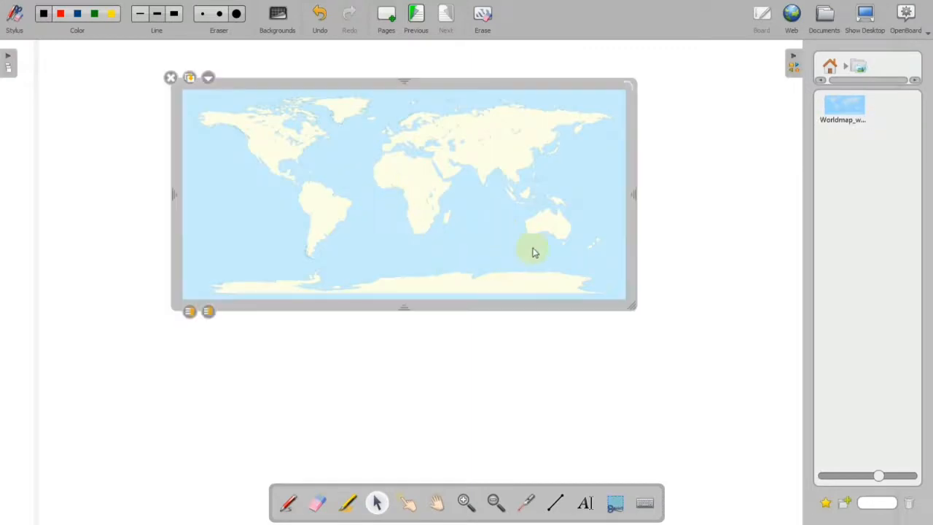
pyautogui.moveTo(624, 304); pyautogui.dragTo(667, 350)
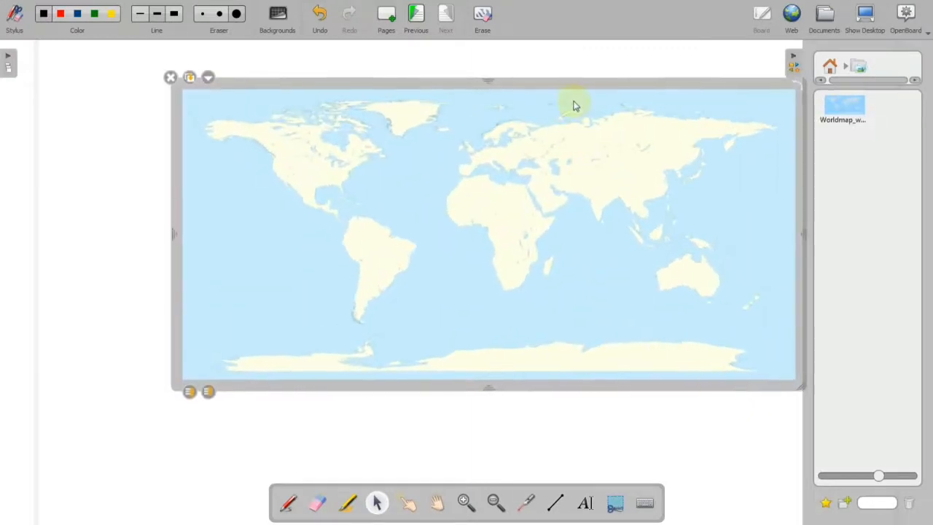
pyautogui.moveTo(573, 90); pyautogui.dragTo(428, 113)
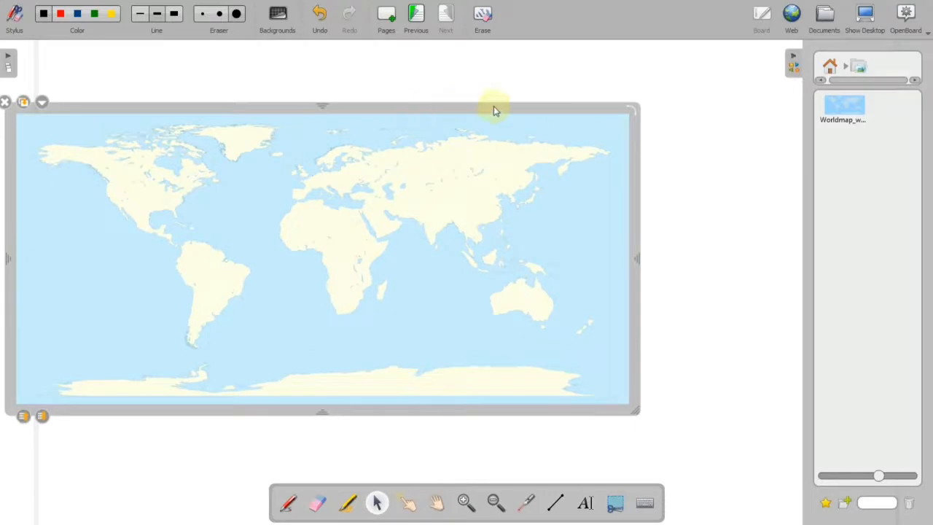
pyautogui.moveTo(493, 109); pyautogui.dragTo(535, 108)
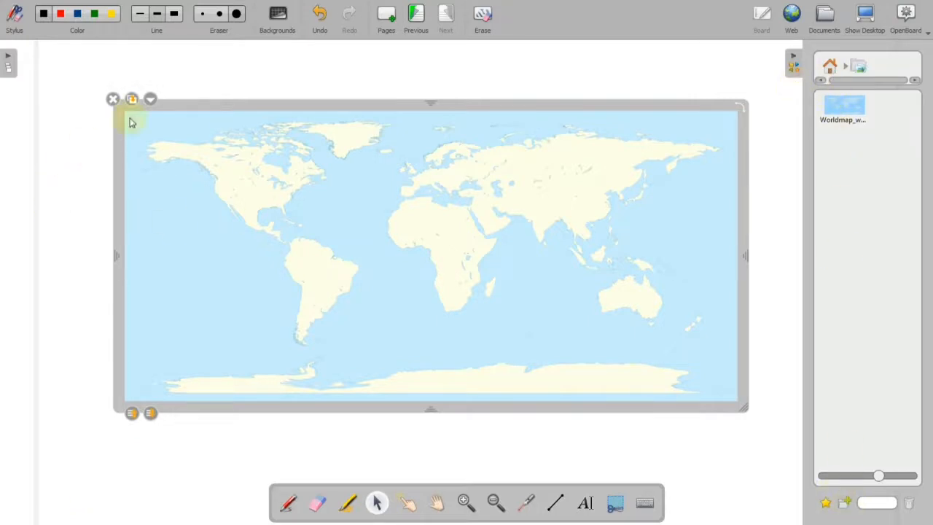
# Remove the world map from the page and look into the library's Animations folder
pyautogui.click(115, 100)
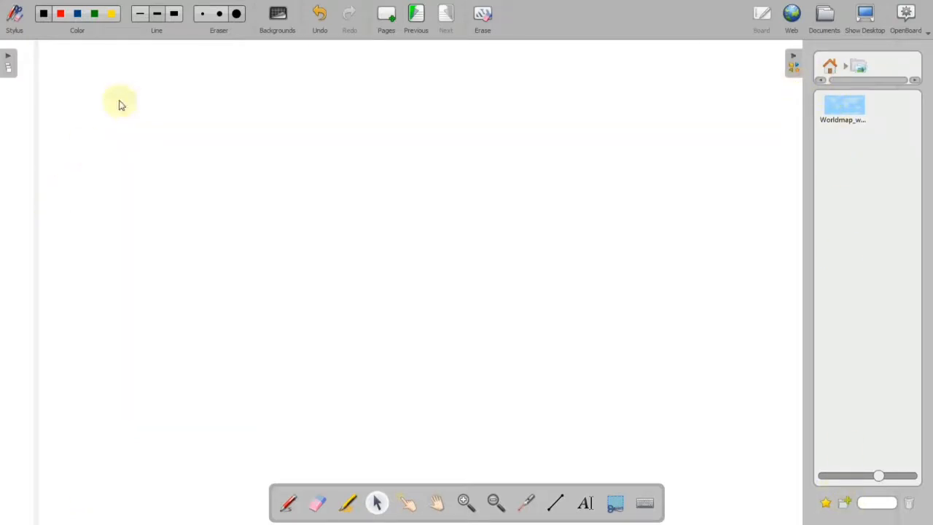
pyautogui.click(829, 66)
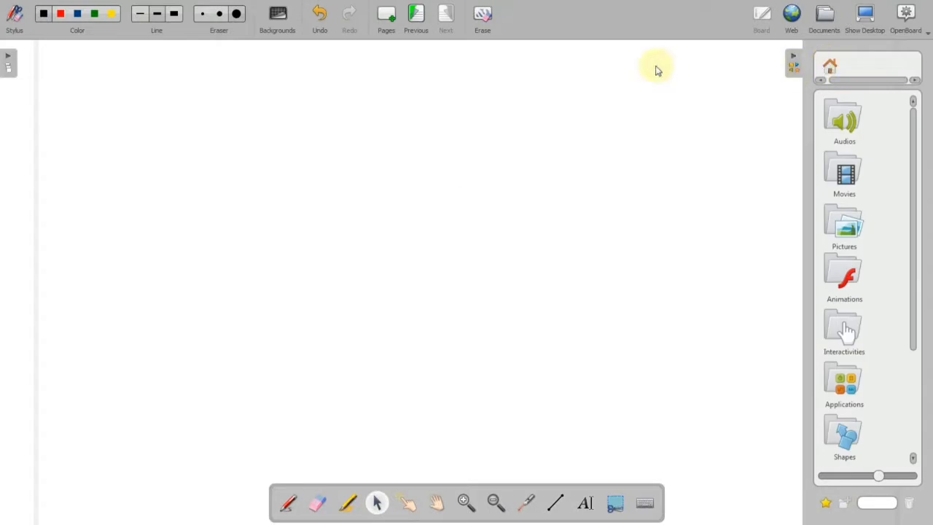
pyautogui.click(844, 273)
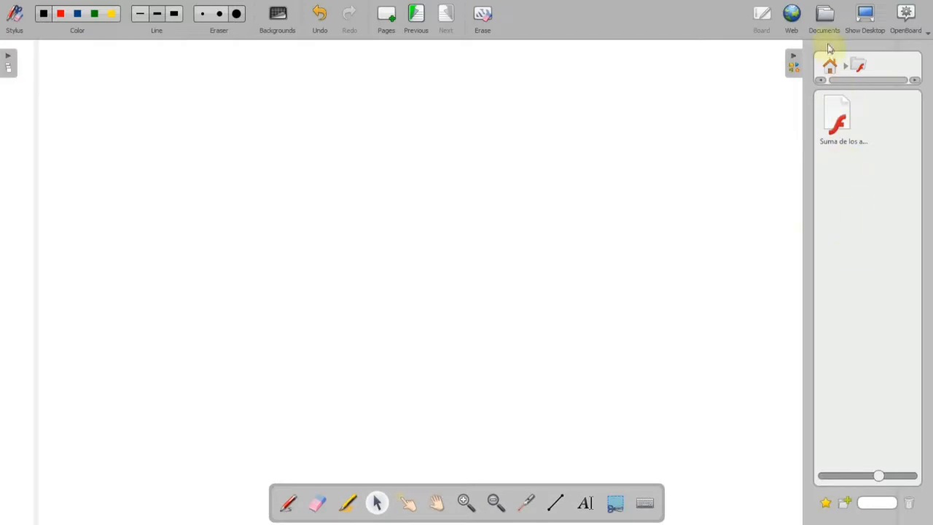
# Place the Ruler from the library's Applications folder horizontally on the lower half of the page
pyautogui.click(831, 67)
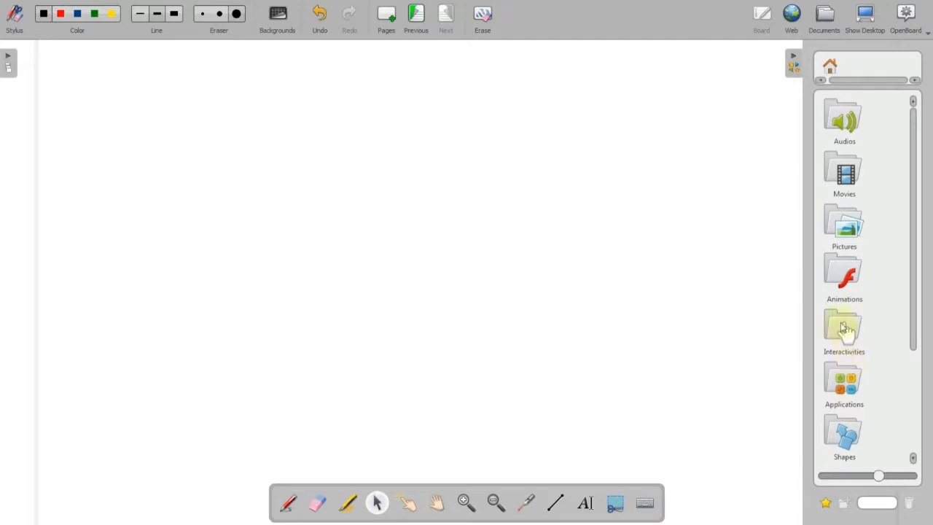
pyautogui.click(846, 390)
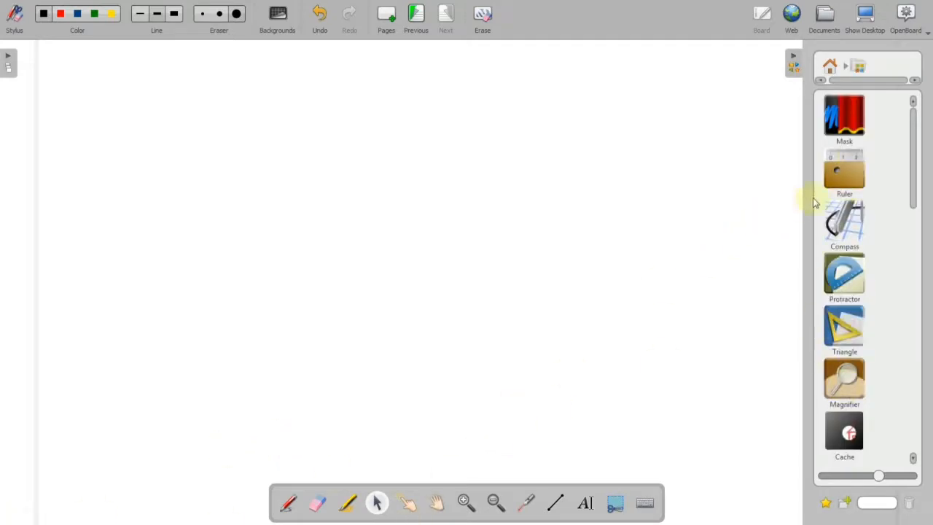
pyautogui.moveTo(357, 357); pyautogui.dragTo(445, 355)
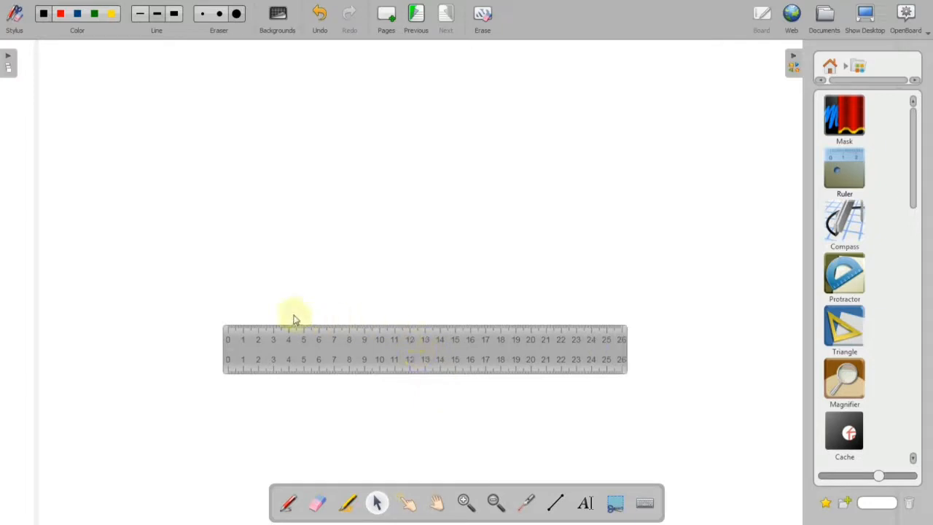
# Draw a straight line along the ruler's upper edge from 0 to 20 and remove the ruler
pyautogui.click(557, 503)
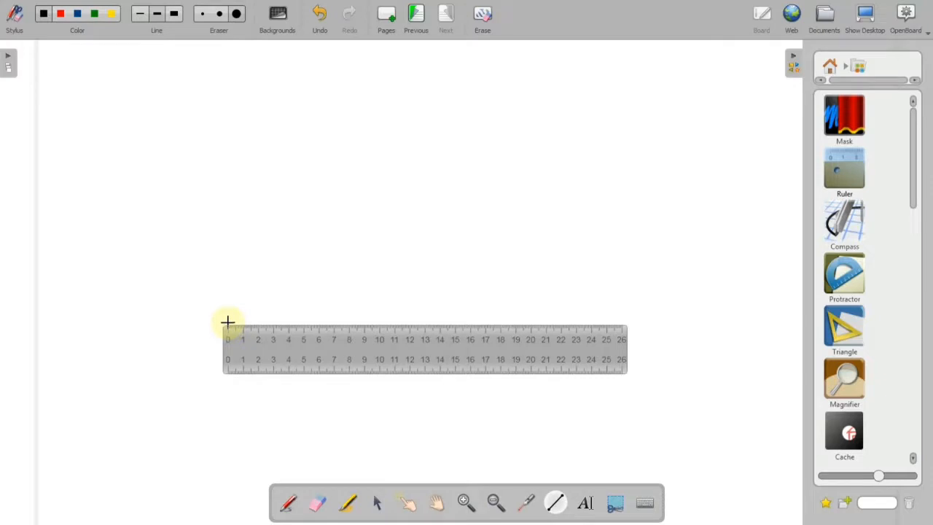
pyautogui.moveTo(233, 326)
pyautogui.mouseDown()
pyautogui.moveTo(358, 328)
pyautogui.moveTo(536, 358)
pyautogui.mouseUp()
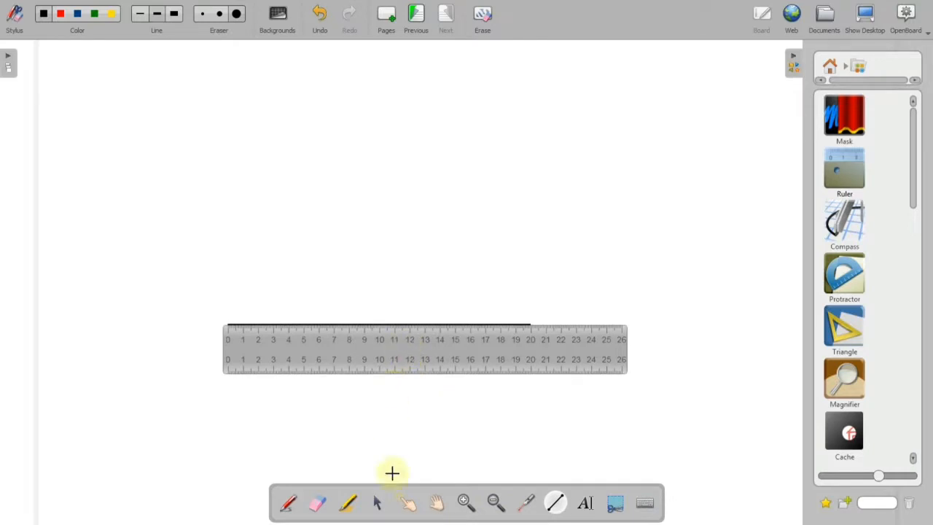
pyautogui.click(379, 503)
pyautogui.moveTo(233, 333)
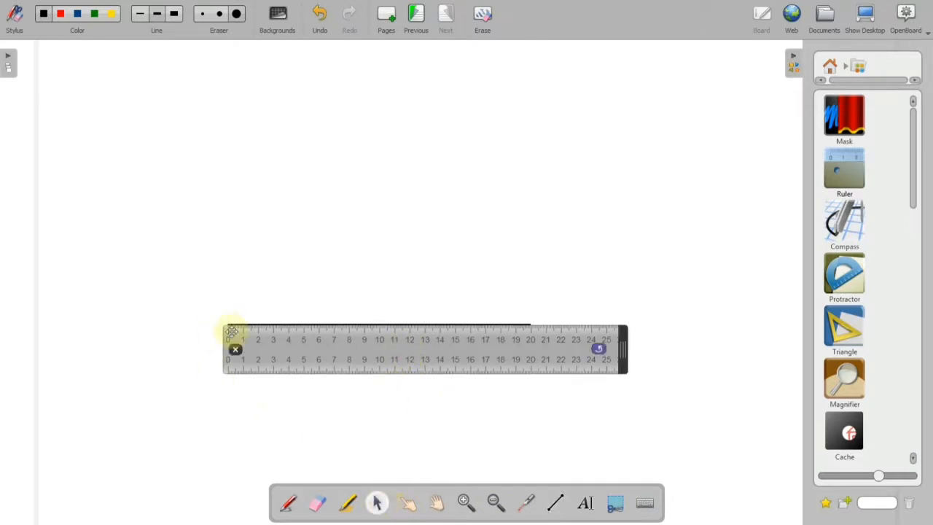
pyautogui.click(236, 351)
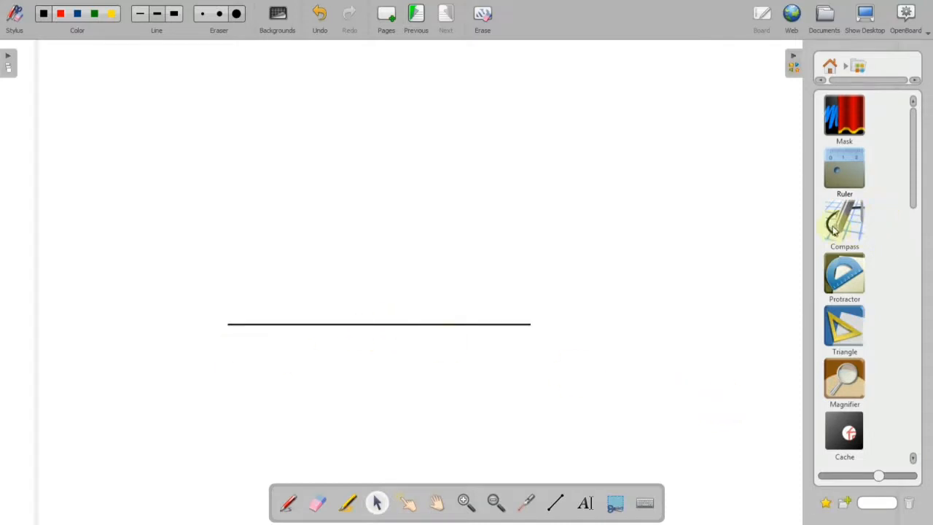
# Draw an arc of about 49° with a 9.8 cm radius using the Compass centered near the line's left end, and close the compass
pyautogui.moveTo(844, 221)
pyautogui.mouseDown()
pyautogui.moveTo(475, 257)
pyautogui.moveTo(466, 274)
pyautogui.moveTo(337, 323)
pyautogui.mouseUp()
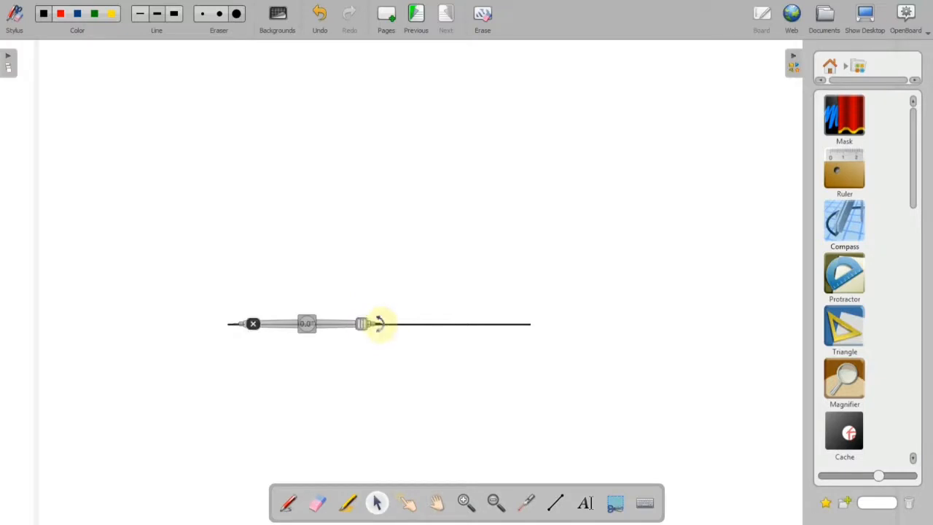
pyautogui.moveTo(382, 323)
pyautogui.mouseDown()
pyautogui.moveTo(357, 250)
pyautogui.moveTo(292, 217)
pyautogui.moveTo(148, 206)
pyautogui.mouseUp()
pyautogui.moveTo(196, 295)
pyautogui.mouseDown()
pyautogui.moveTo(194, 330)
pyautogui.moveTo(229, 260)
pyautogui.moveTo(240, 260)
pyautogui.moveTo(160, 302)
pyautogui.moveTo(192, 288)
pyautogui.moveTo(287, 292)
pyautogui.moveTo(277, 267)
pyautogui.mouseUp()
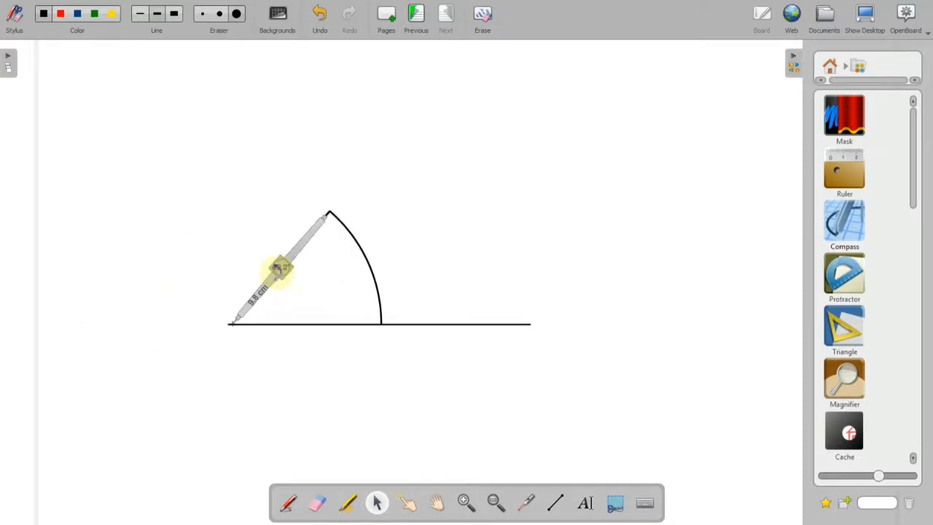
pyautogui.moveTo(318, 238); pyautogui.dragTo(315, 228)
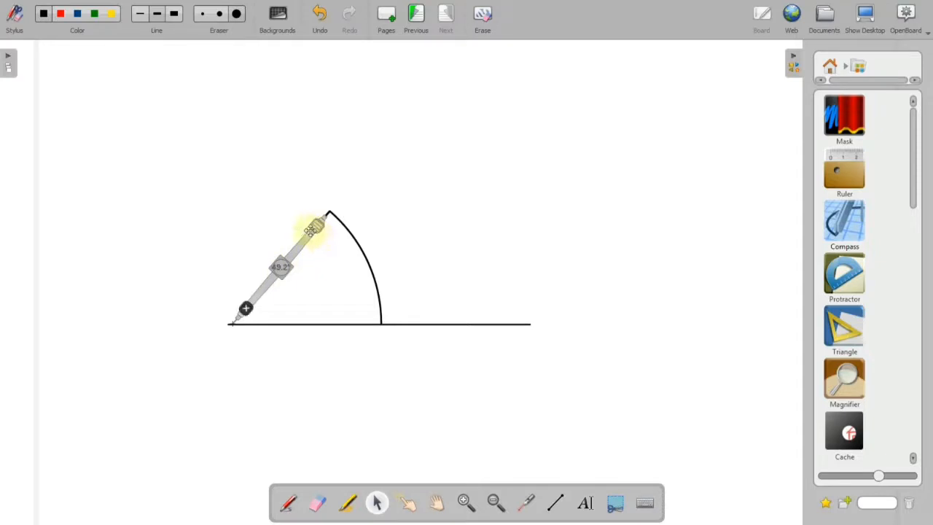
pyautogui.click(246, 308)
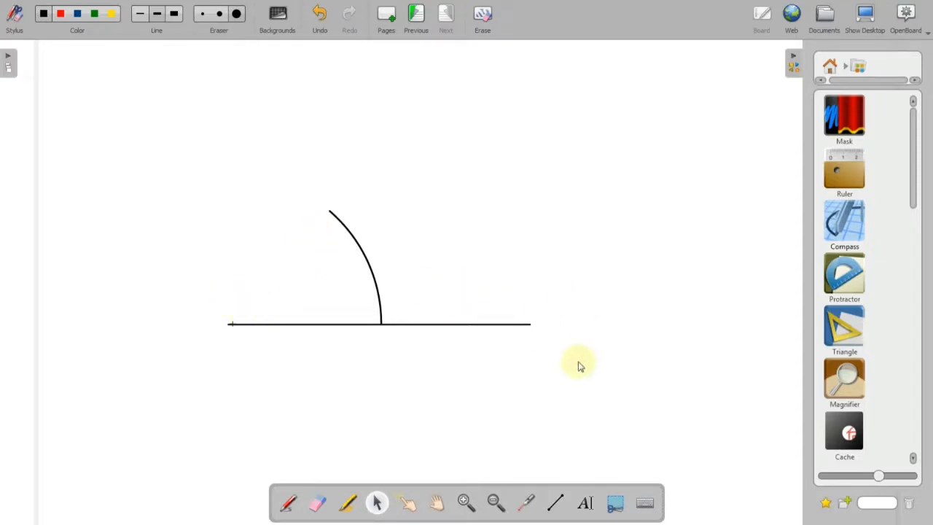
# Place the Protractor over the line and arc, shift it slightly downward, and remove it
pyautogui.moveTo(861, 278)
pyautogui.mouseDown()
pyautogui.moveTo(537, 281)
pyautogui.moveTo(547, 287)
pyautogui.moveTo(387, 258)
pyautogui.moveTo(356, 266)
pyautogui.moveTo(379, 274)
pyautogui.mouseUp()
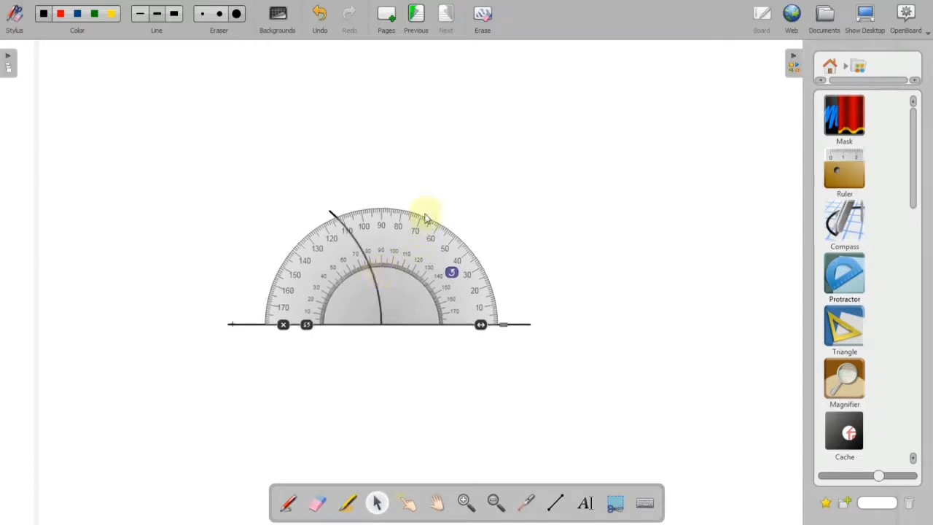
pyautogui.moveTo(406, 241)
pyautogui.mouseDown()
pyautogui.moveTo(229, 243)
pyautogui.moveTo(383, 254)
pyautogui.mouseUp()
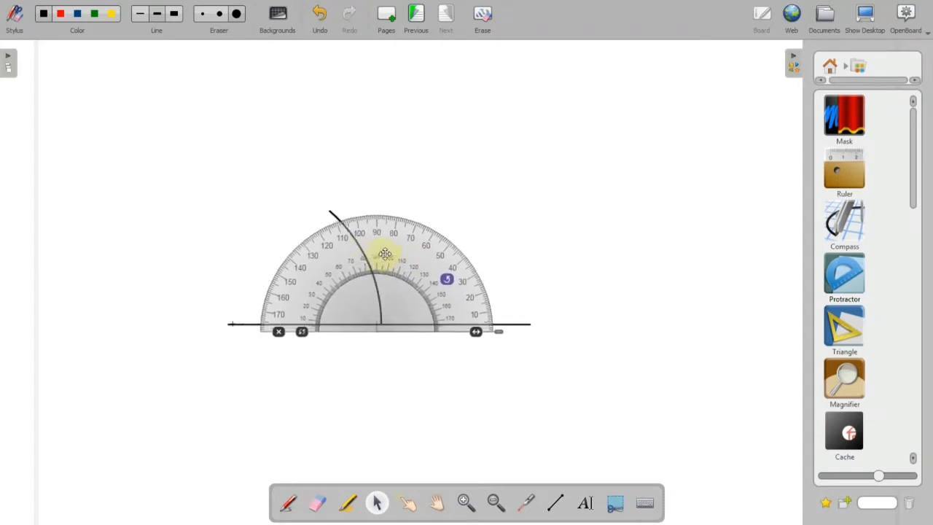
pyautogui.click(285, 332)
# Place the Triangle on the page with its graduated base along the drawn line
pyautogui.moveTo(844, 326)
pyautogui.mouseDown()
pyautogui.moveTo(390, 316)
pyautogui.moveTo(411, 223)
pyautogui.moveTo(421, 241)
pyautogui.mouseUp()
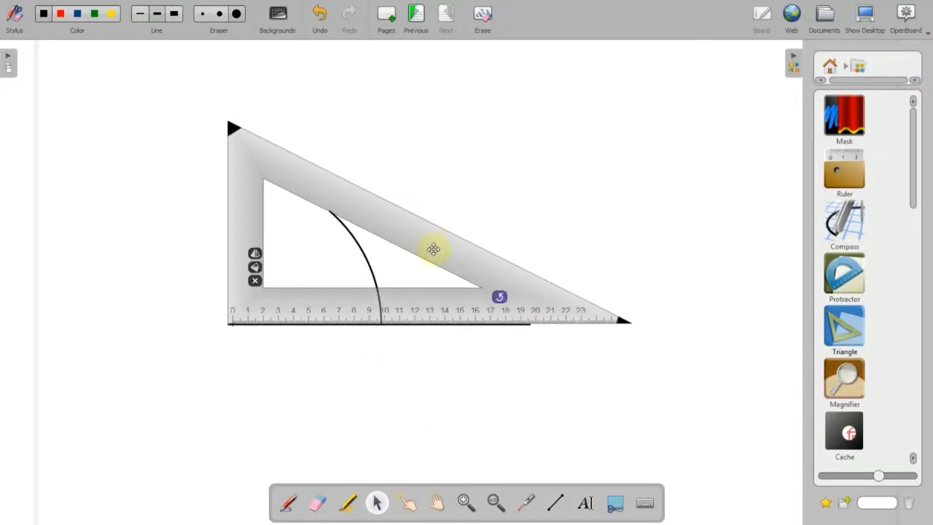
# Remove the Triangle from the drawing and switch to page 1 with the exercise text
pyautogui.click(264, 283)
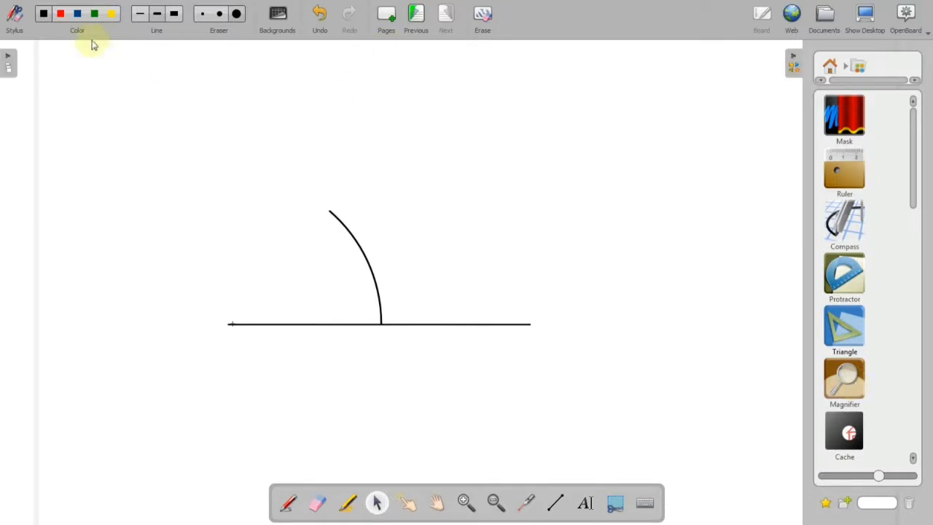
pyautogui.click(9, 64)
pyautogui.click(93, 217)
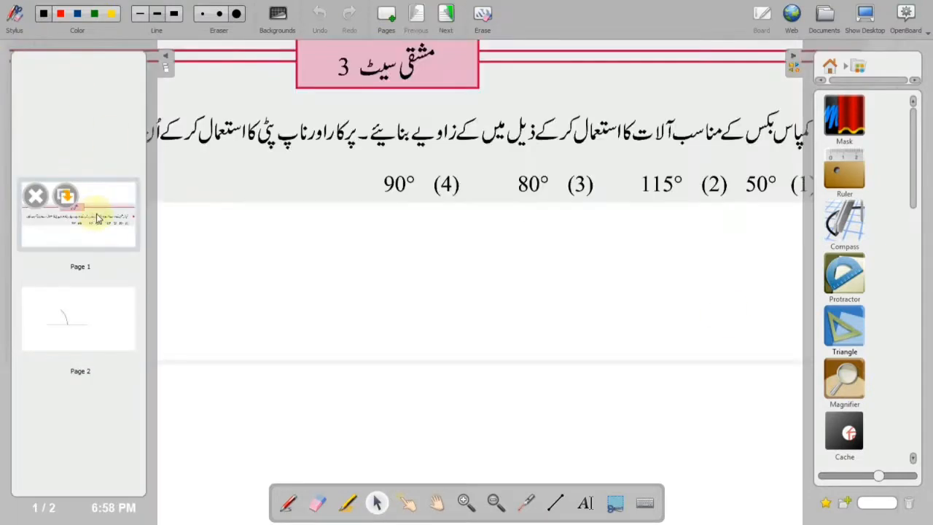
# Place the Magnifier over the exercise text on page 1, then return to page 2 and remove the Magnifier
pyautogui.moveTo(855, 392); pyautogui.dragTo(588, 274)
pyautogui.moveTo(541, 330); pyautogui.dragTo(704, 309)
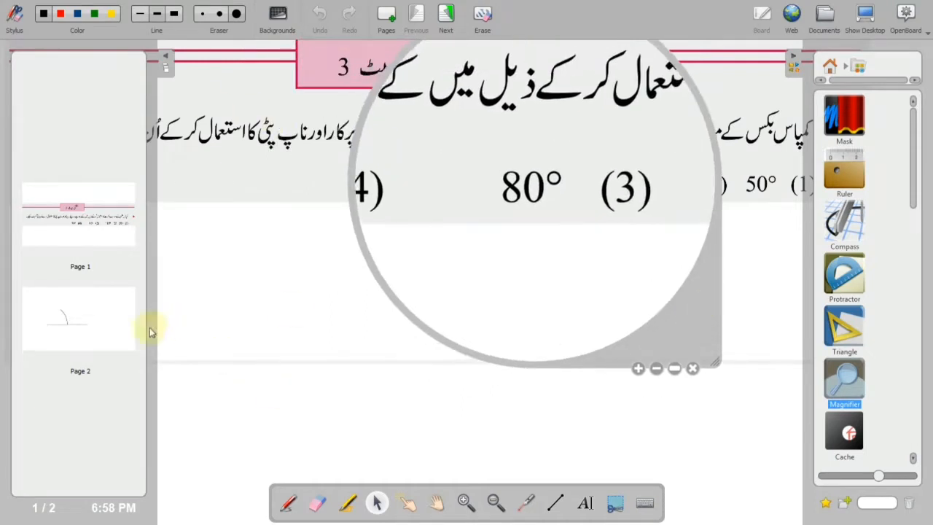
pyautogui.click(121, 323)
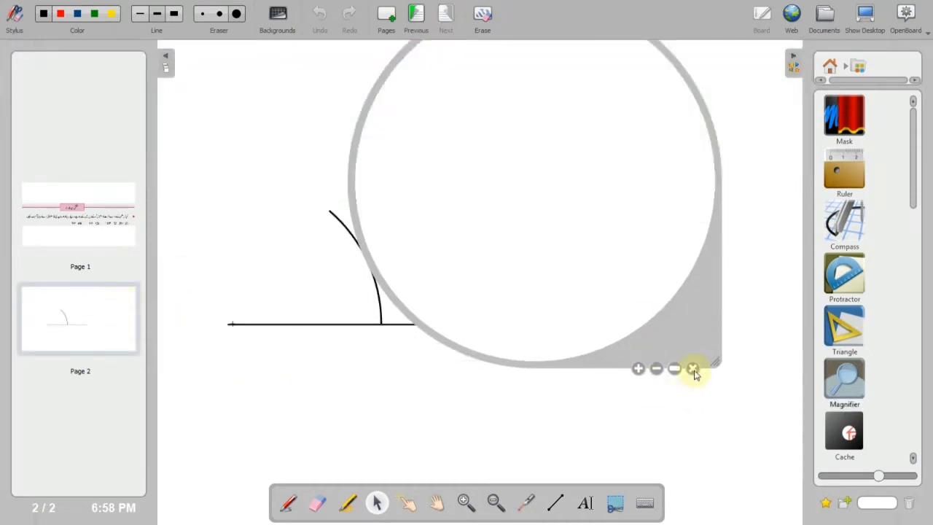
pyautogui.click(693, 369)
pyautogui.click(166, 59)
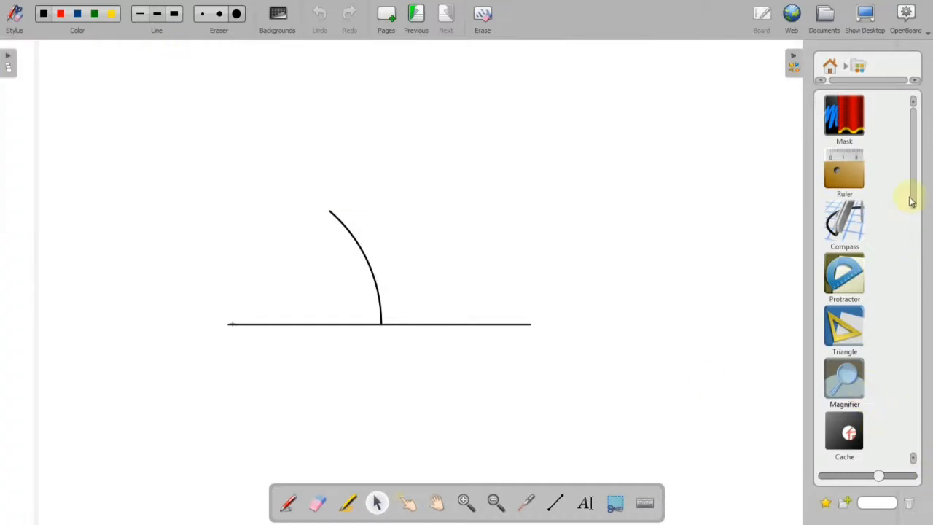
# Place the GeoInfo world map on the page, enlarge it upward and to the left, and remove it
pyautogui.moveTo(914, 191); pyautogui.dragTo(913, 270)
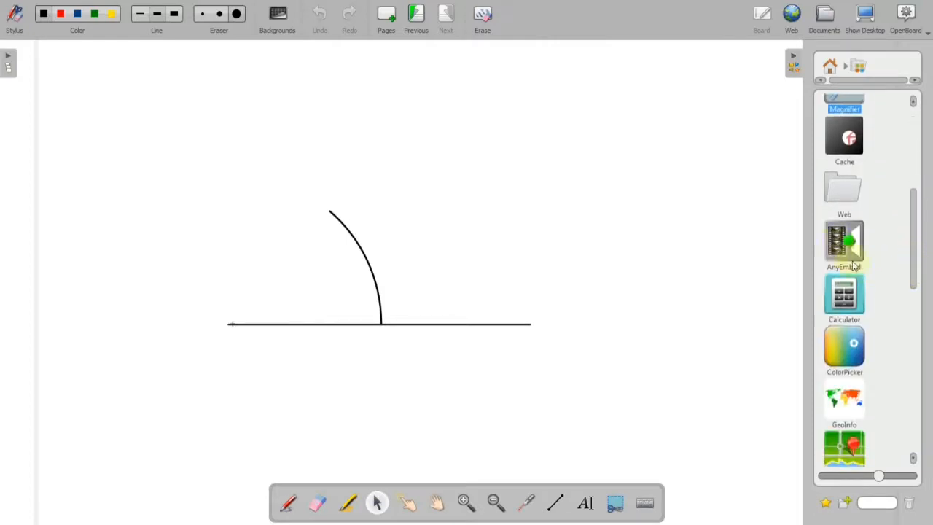
pyautogui.click(854, 402)
pyautogui.moveTo(854, 403); pyautogui.dragTo(506, 205)
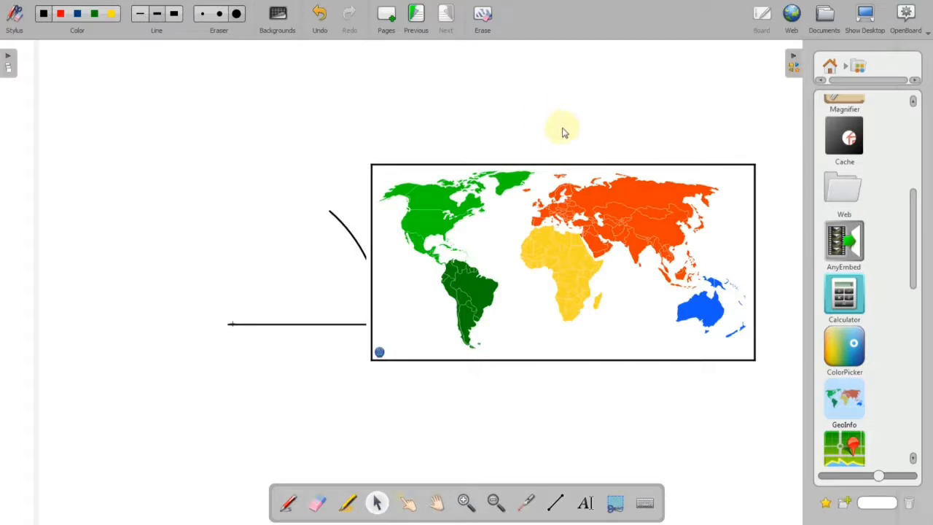
pyautogui.moveTo(567, 153); pyautogui.dragTo(564, 75)
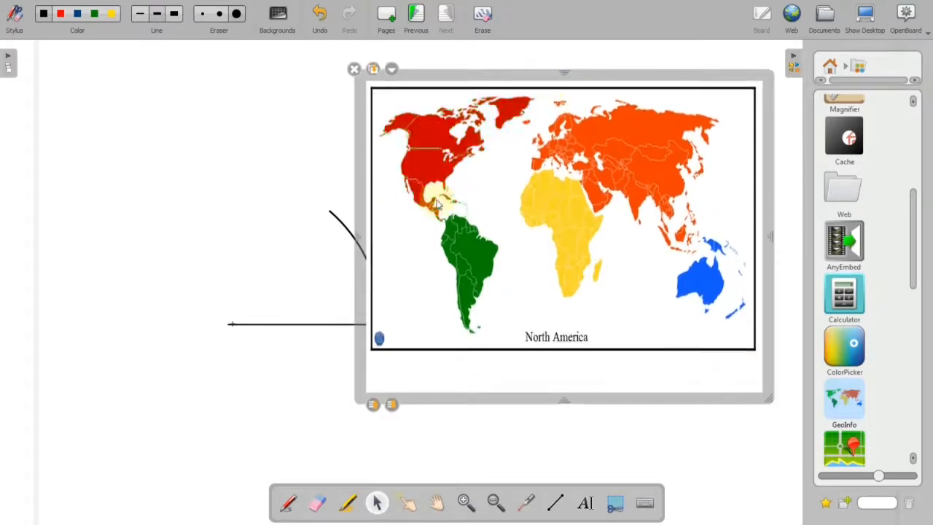
pyautogui.moveTo(355, 234); pyautogui.dragTo(111, 258)
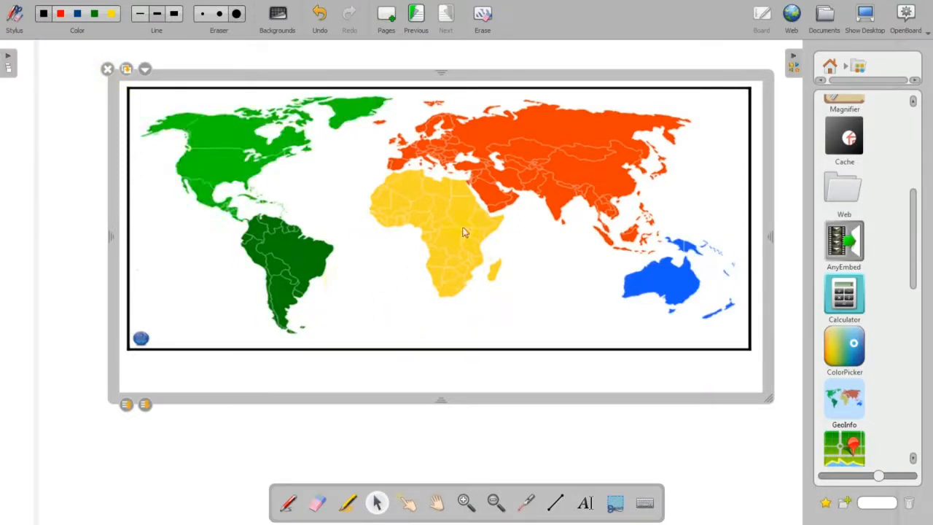
pyautogui.click(108, 70)
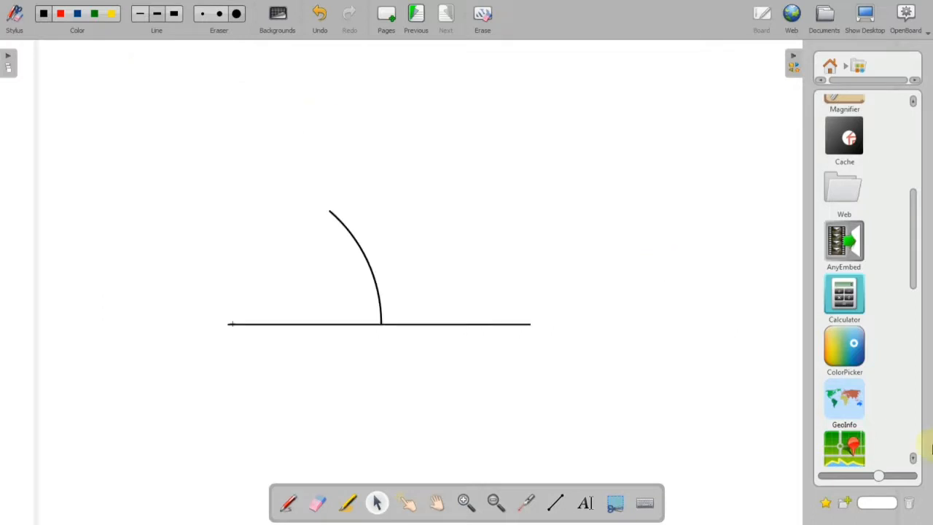
# Place the Horloge clock over the drawn line, show its options, and remove it
pyautogui.moveTo(911, 251); pyautogui.dragTo(920, 308)
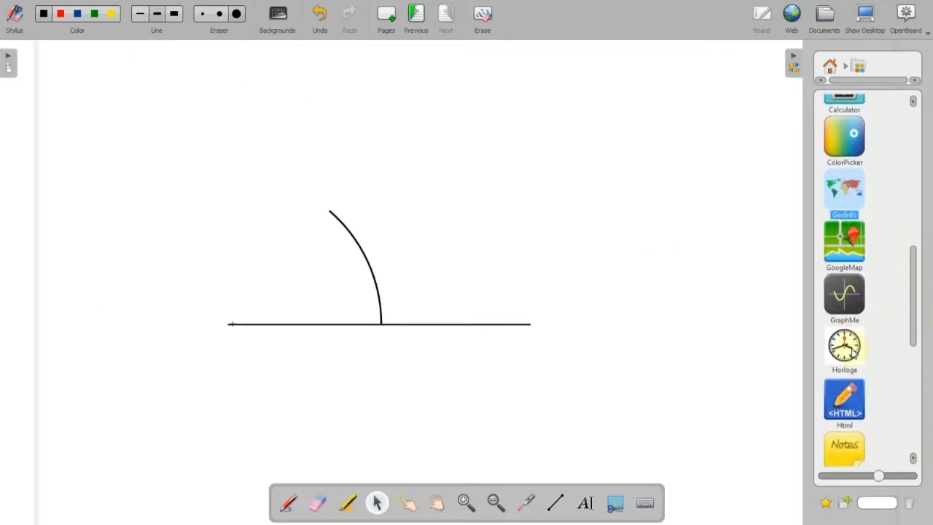
pyautogui.moveTo(844, 344); pyautogui.dragTo(375, 323)
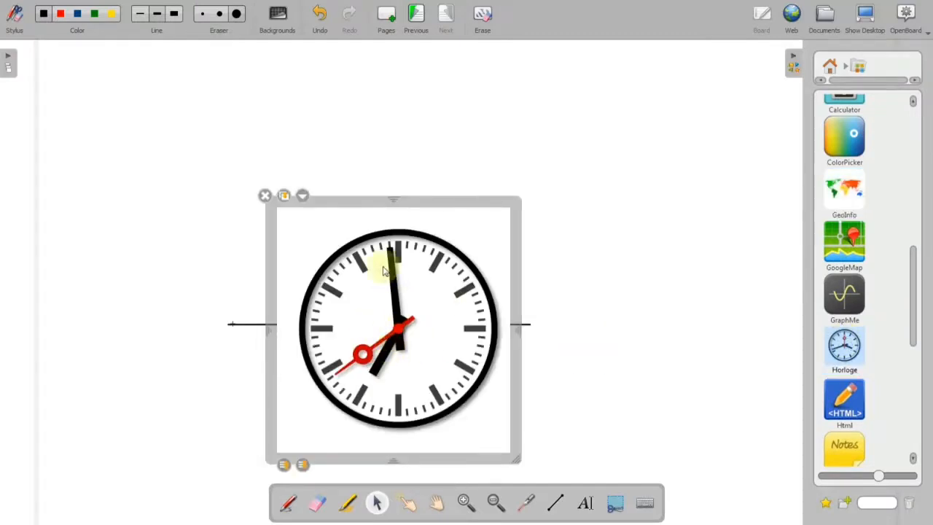
pyautogui.click(302, 195)
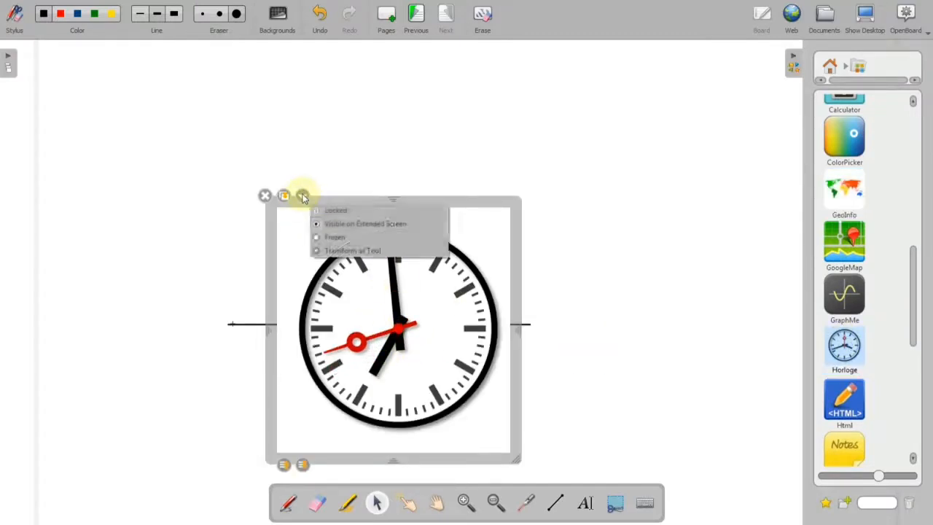
pyautogui.click(265, 195)
# Place the WebBrowser application on the page beside the arc and remove it
pyautogui.moveTo(915, 340); pyautogui.dragTo(916, 382)
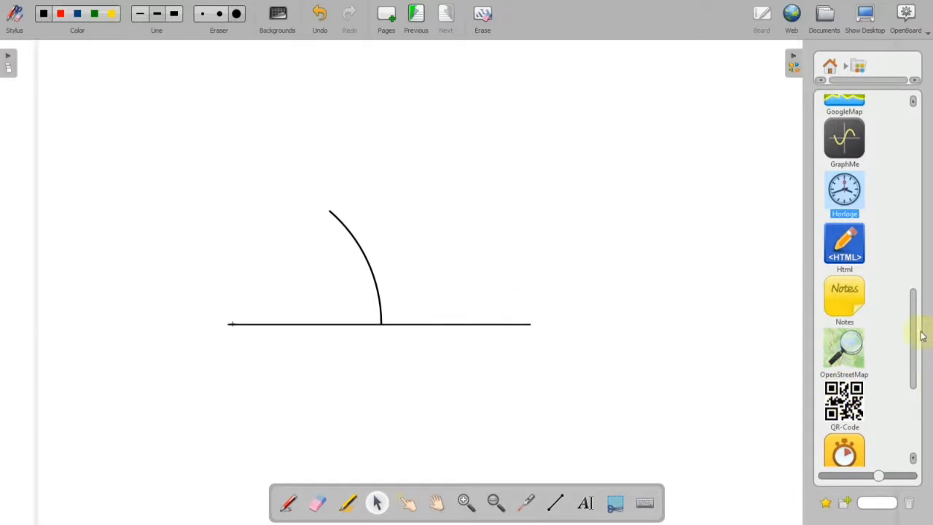
pyautogui.moveTo(916, 328); pyautogui.dragTo(908, 407)
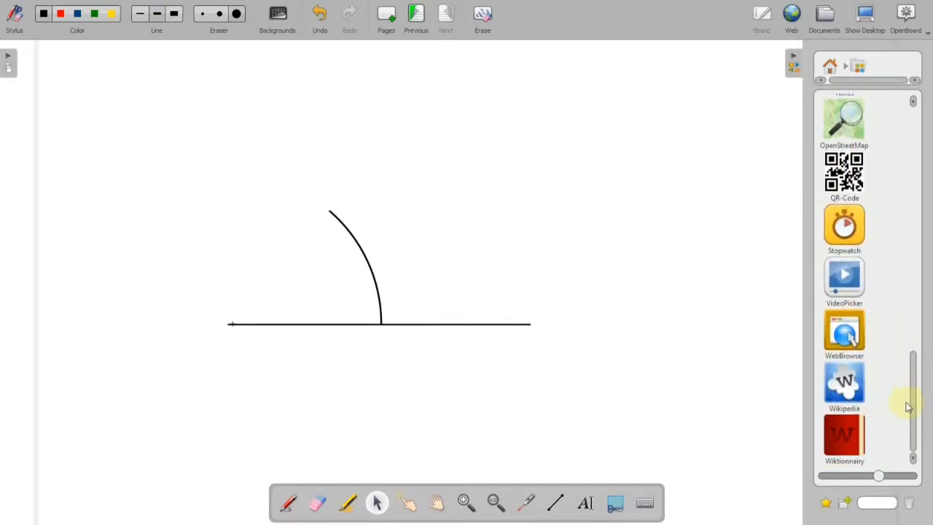
pyautogui.click(855, 334)
pyautogui.moveTo(854, 334); pyautogui.dragTo(546, 255)
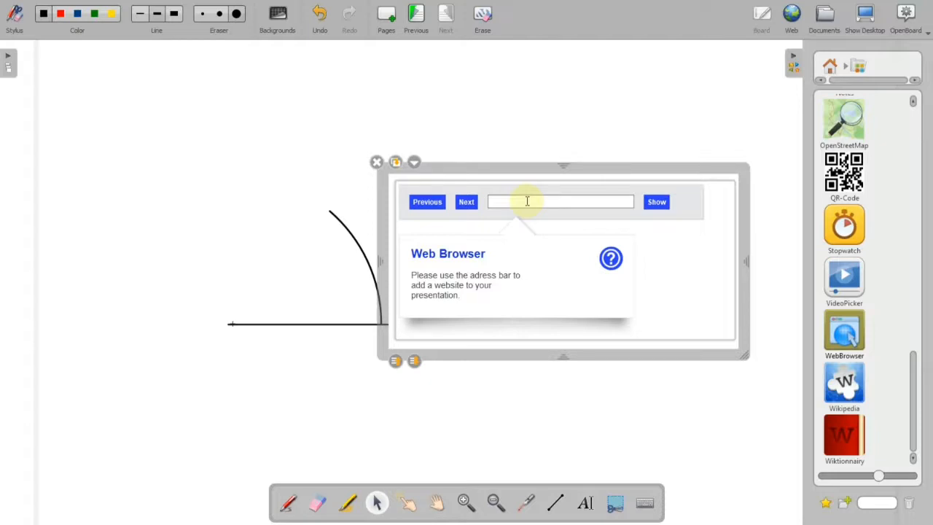
pyautogui.click(375, 163)
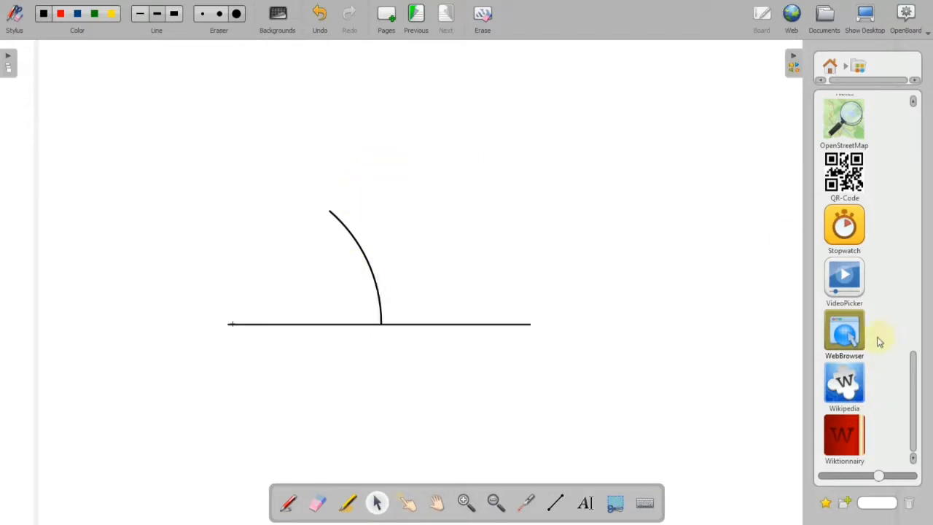
# Place the Wikipedia application on the page and remove it, and do the same with Wiktionary
pyautogui.moveTo(846, 382); pyautogui.dragTo(330, 236)
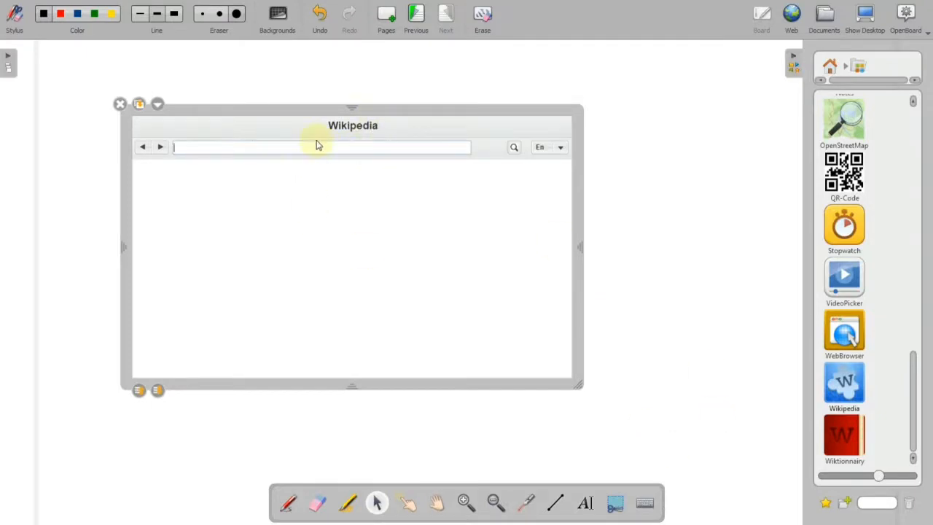
pyautogui.click(120, 103)
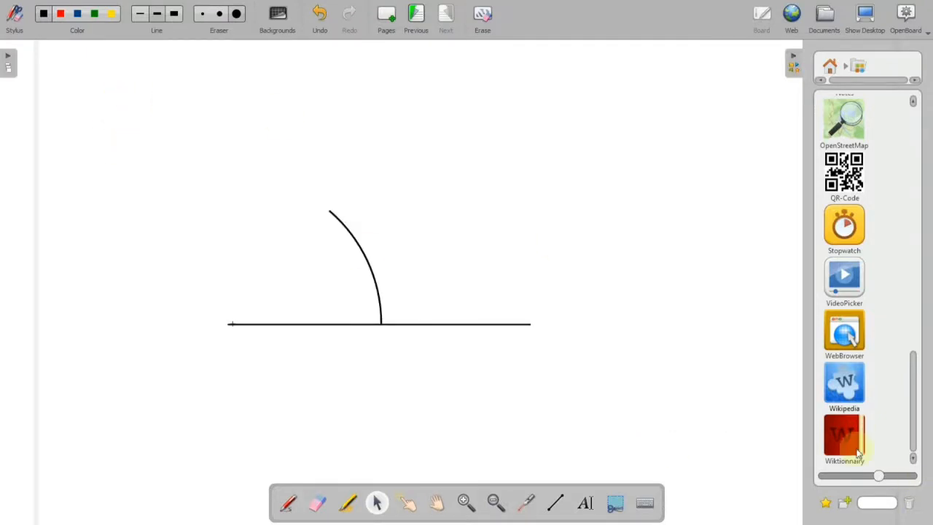
pyautogui.moveTo(844, 437); pyautogui.dragTo(457, 351)
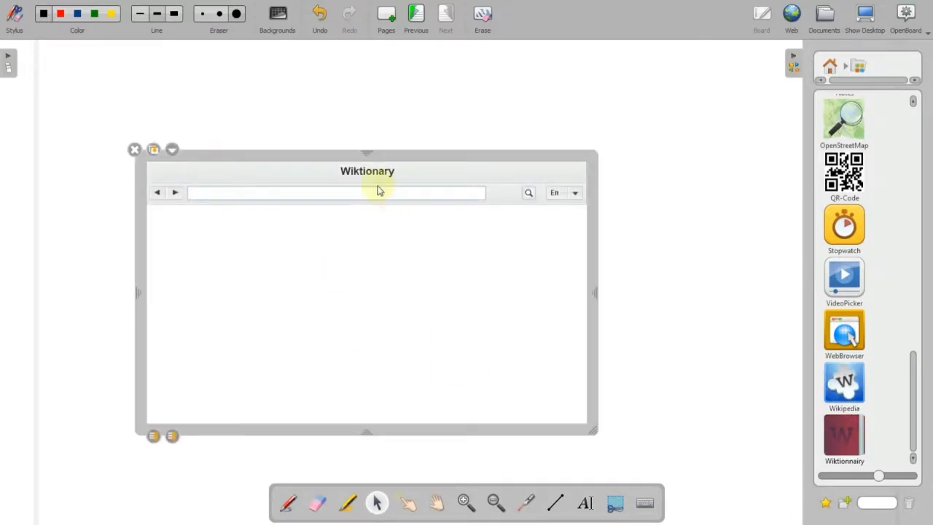
pyautogui.click(135, 150)
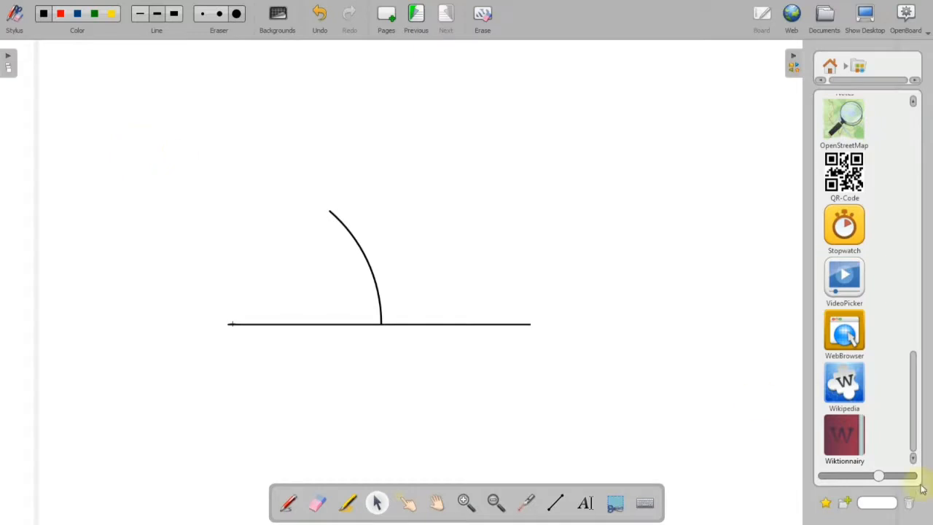
# Insert an unfilled rhombus, an unfilled rounded rectangle and a blue triangle from the Shapes library beside the arc
pyautogui.click(830, 67)
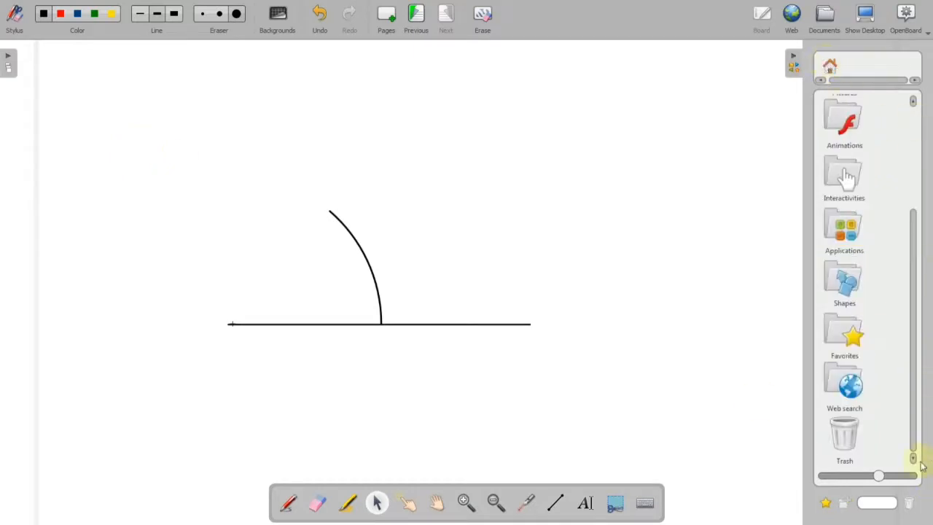
pyautogui.click(853, 283)
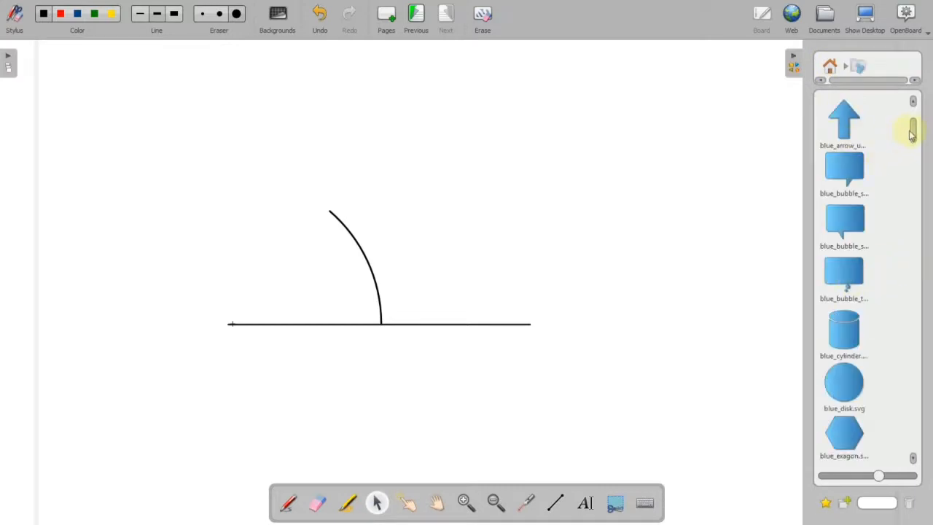
pyautogui.moveTo(913, 131); pyautogui.dragTo(906, 290)
pyautogui.moveTo(857, 263); pyautogui.dragTo(576, 255)
pyautogui.moveTo(859, 203); pyautogui.dragTo(504, 202)
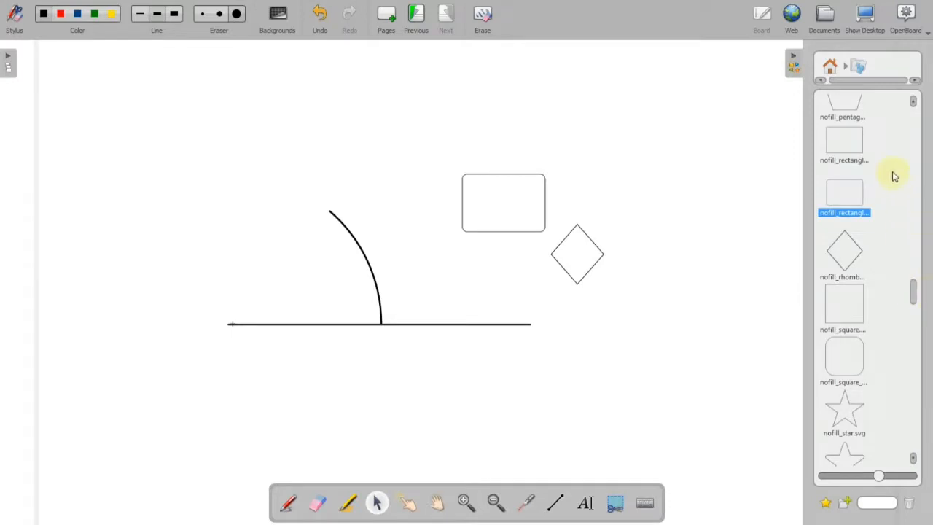
pyautogui.moveTo(915, 298); pyautogui.dragTo(904, 188)
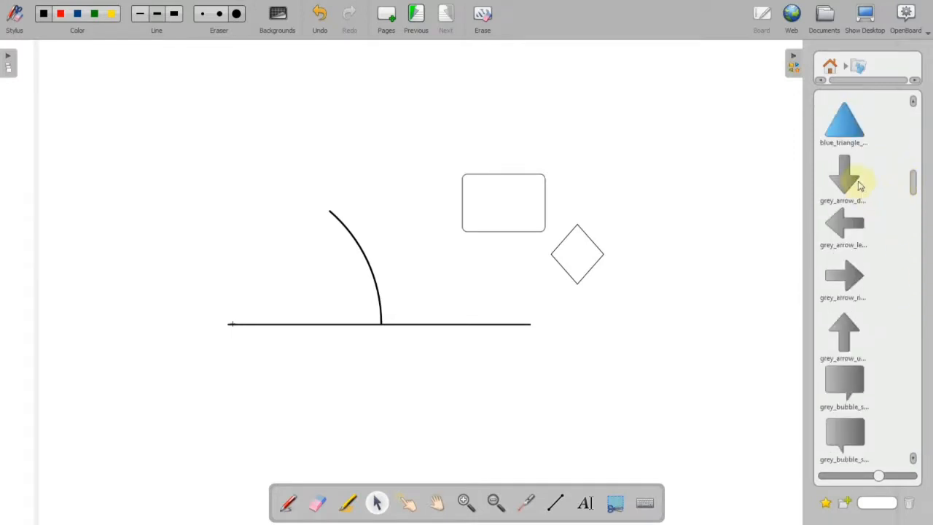
pyautogui.moveTo(842, 118); pyautogui.dragTo(621, 170)
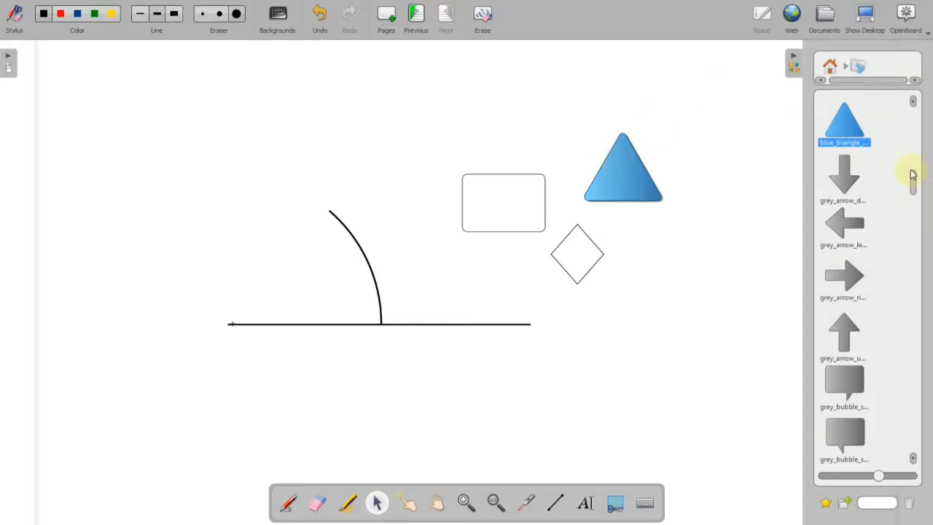
# Open the Interactivities library folder, widen the library to three columns, and place the Dial activity on the page
pyautogui.moveTo(912, 175); pyautogui.dragTo(916, 114)
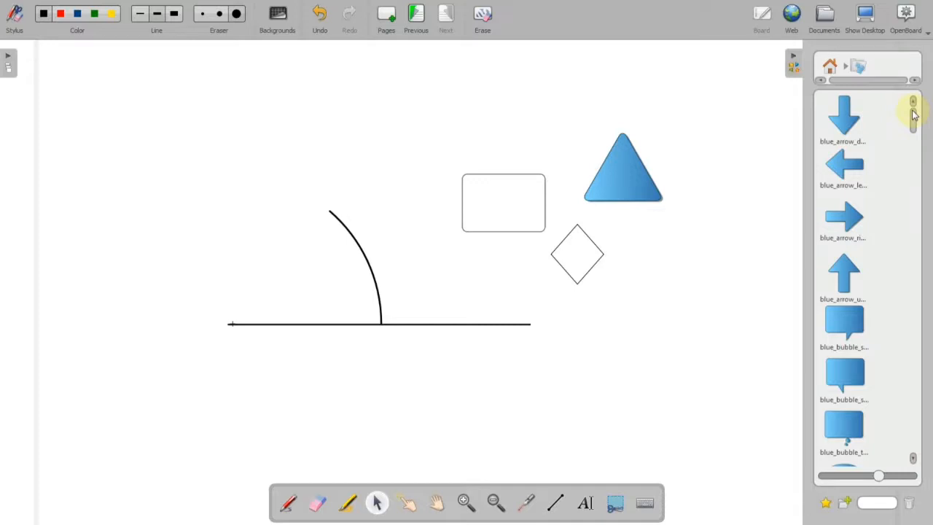
pyautogui.click(838, 68)
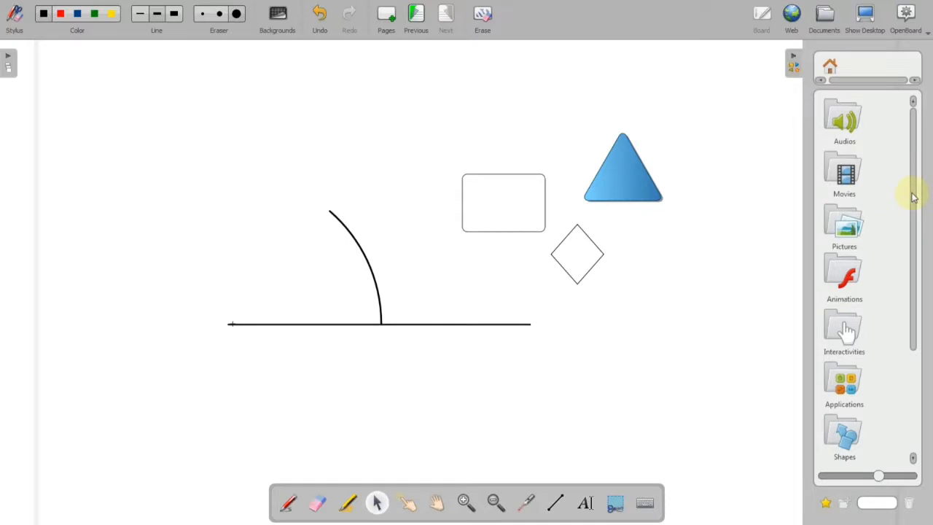
pyautogui.moveTo(914, 197)
pyautogui.mouseDown()
pyautogui.moveTo(918, 231)
pyautogui.moveTo(916, 198)
pyautogui.moveTo(918, 209)
pyautogui.mouseUp()
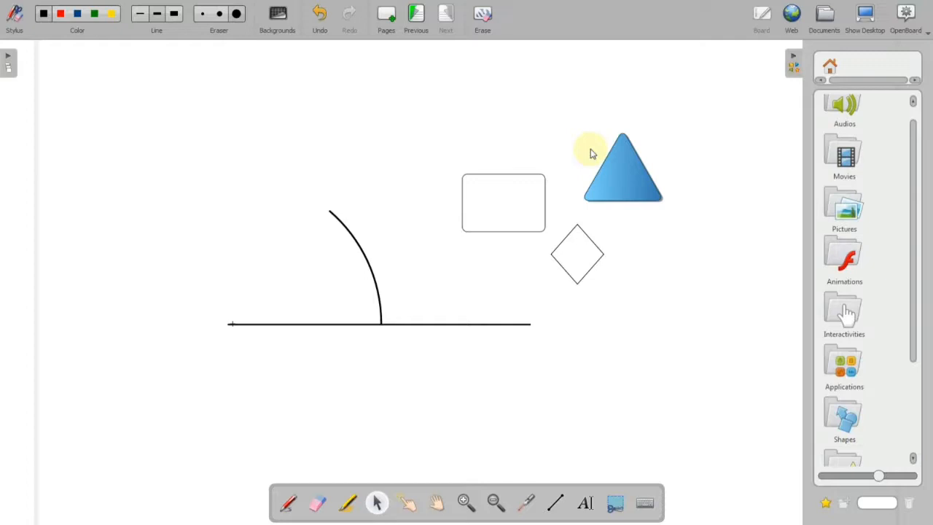
pyautogui.moveTo(914, 170); pyautogui.dragTo(918, 193)
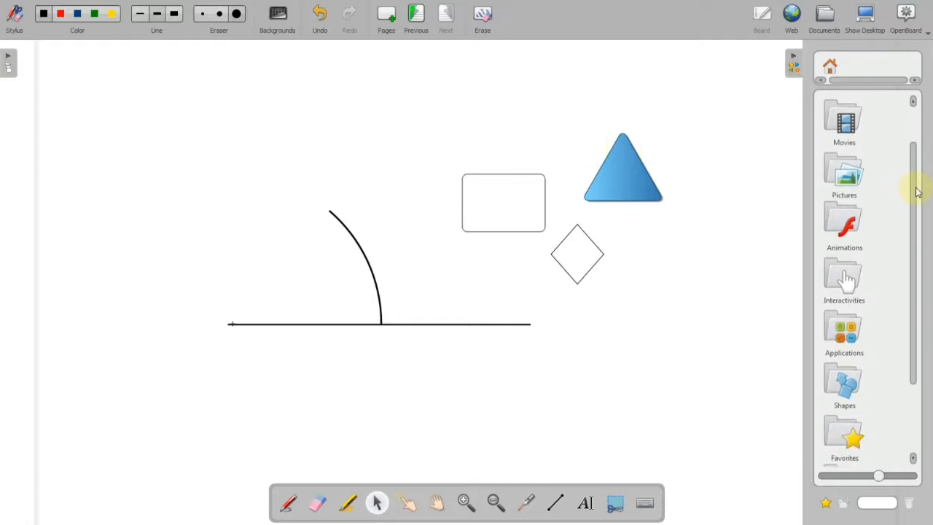
pyautogui.moveTo(916, 188); pyautogui.dragTo(843, 86)
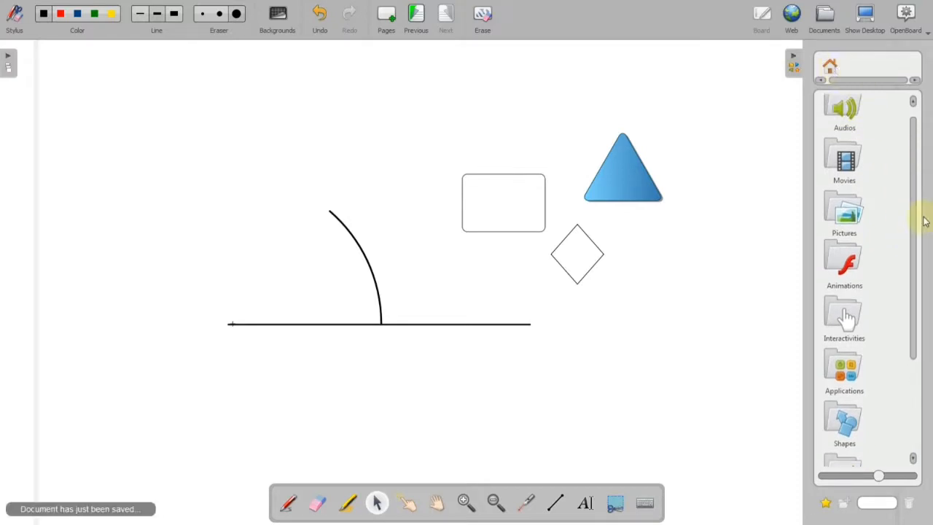
pyautogui.moveTo(916, 208); pyautogui.dragTo(920, 305)
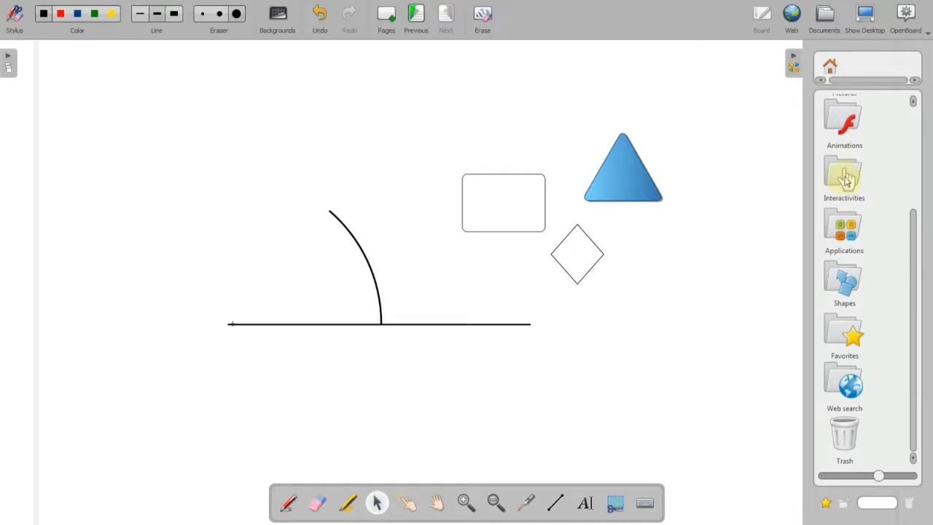
pyautogui.click(846, 179)
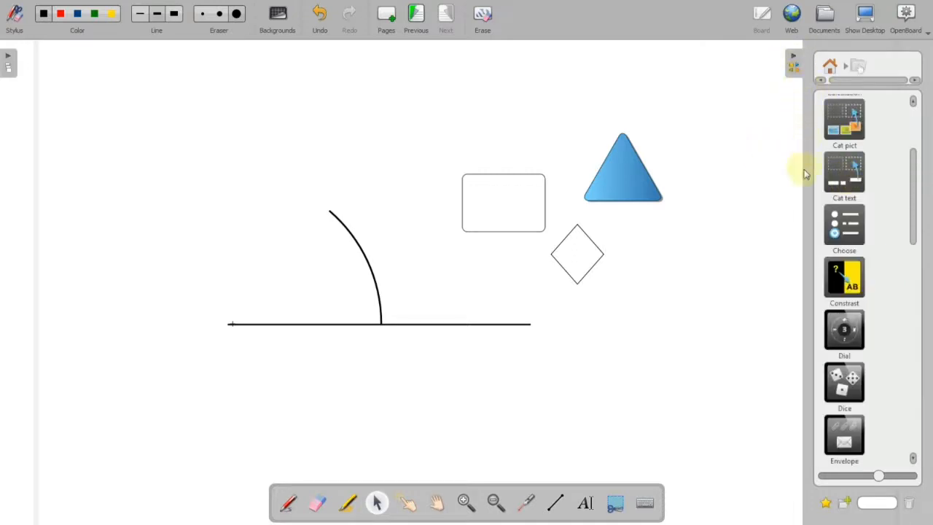
pyautogui.moveTo(794, 64); pyautogui.dragTo(698, 65)
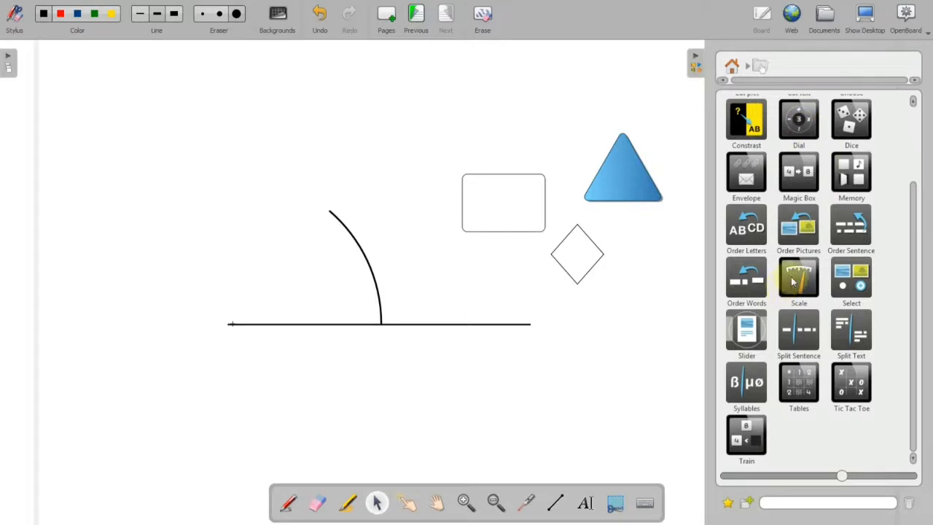
pyautogui.moveTo(811, 121); pyautogui.dragTo(428, 178)
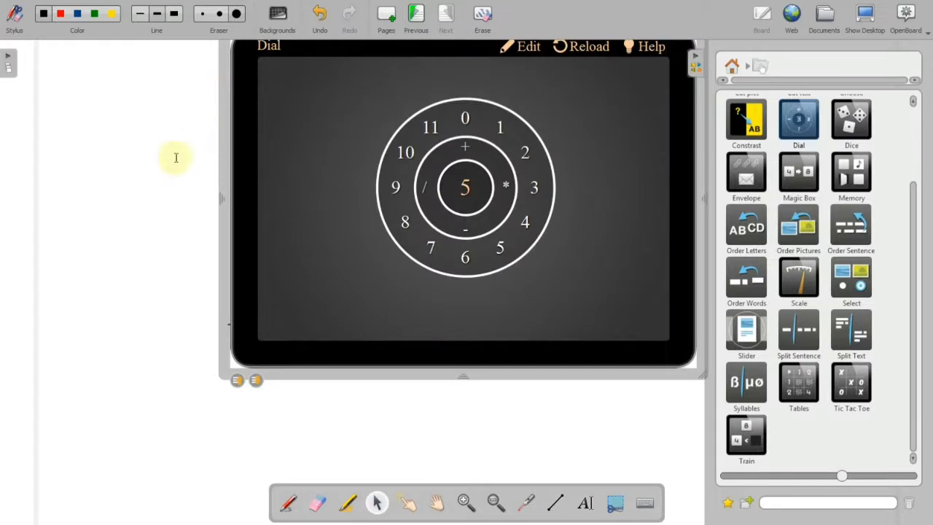
# Reposition the Dial activity over the drawing, switch it to edit mode and try the operator ring
pyautogui.moveTo(222, 137); pyautogui.dragTo(178, 178)
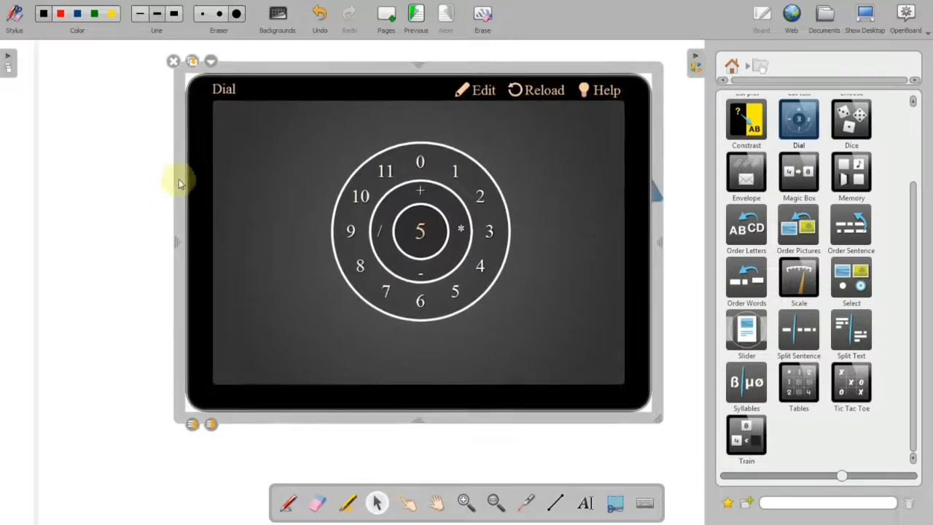
pyautogui.click(485, 92)
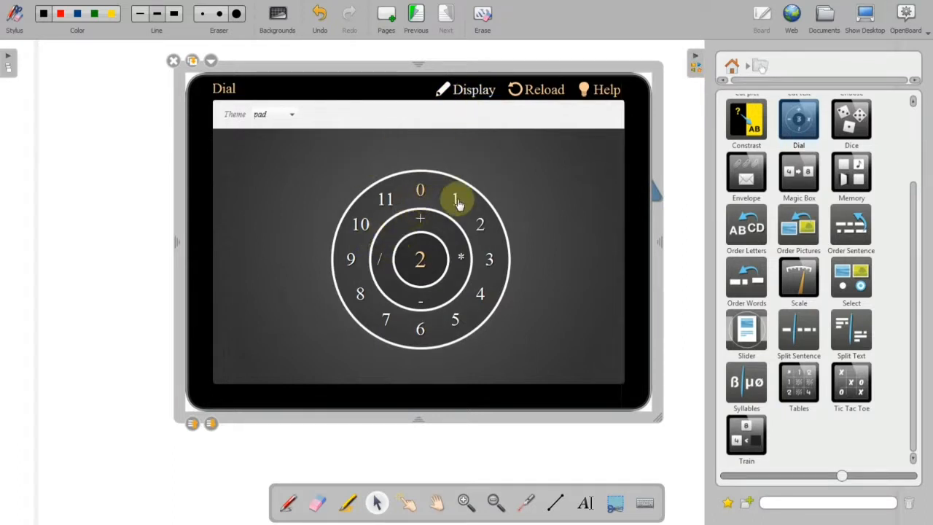
pyautogui.click(421, 221)
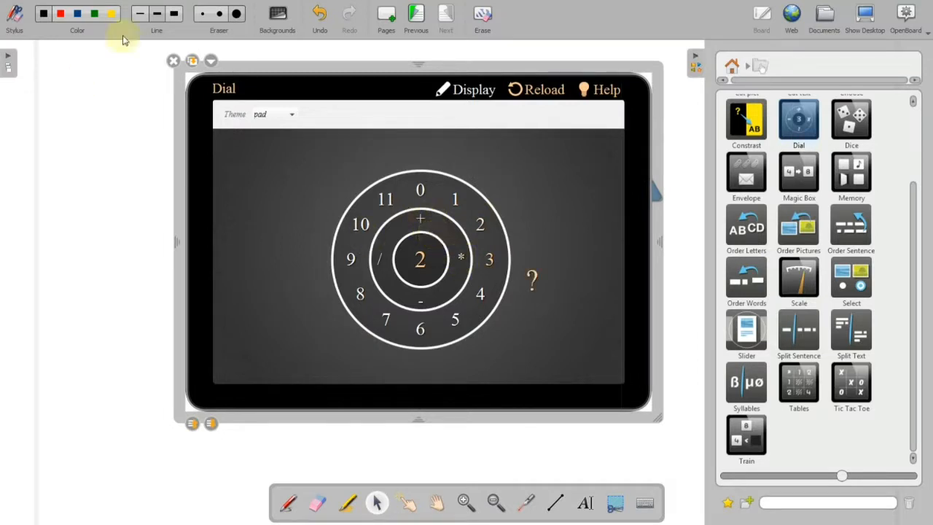
# Try the slate theme on the Dial activity, restore the pad theme, and remove the activity from the page
pyautogui.click(272, 117)
pyautogui.click(274, 130)
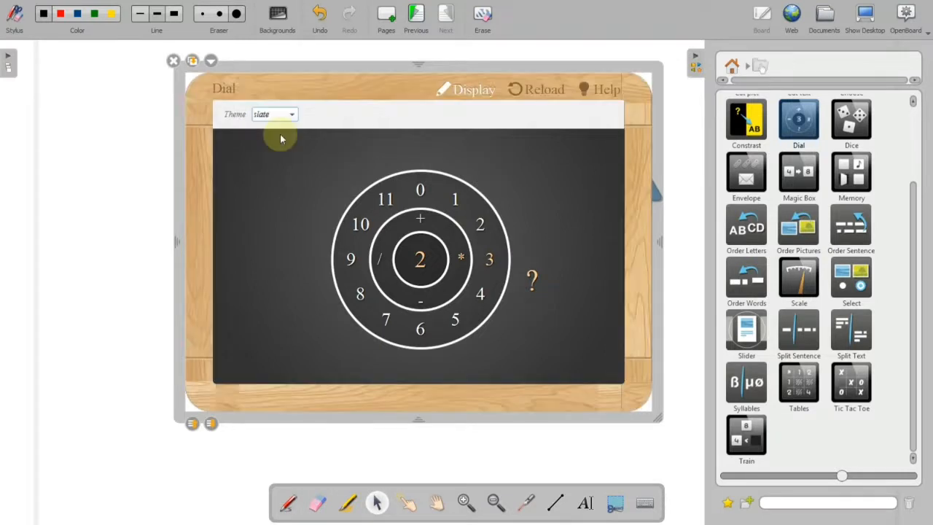
pyautogui.click(284, 114)
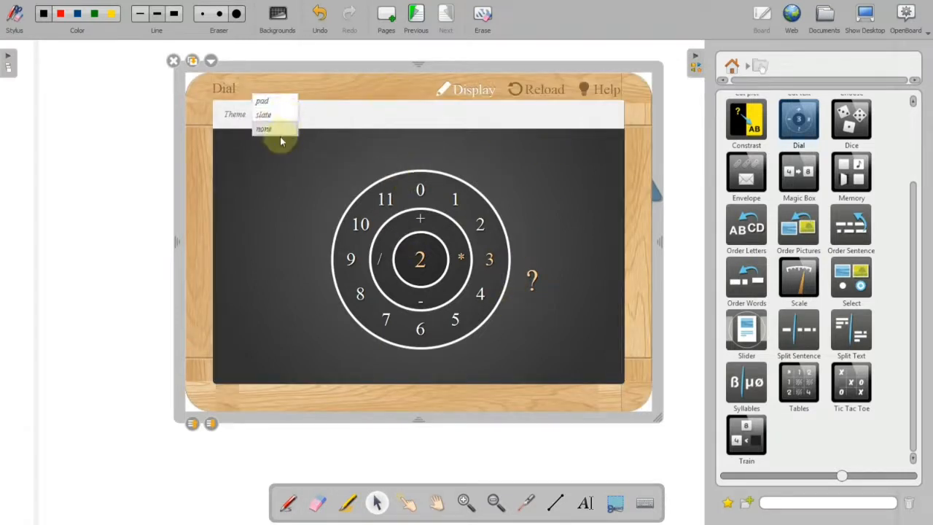
pyautogui.click(280, 103)
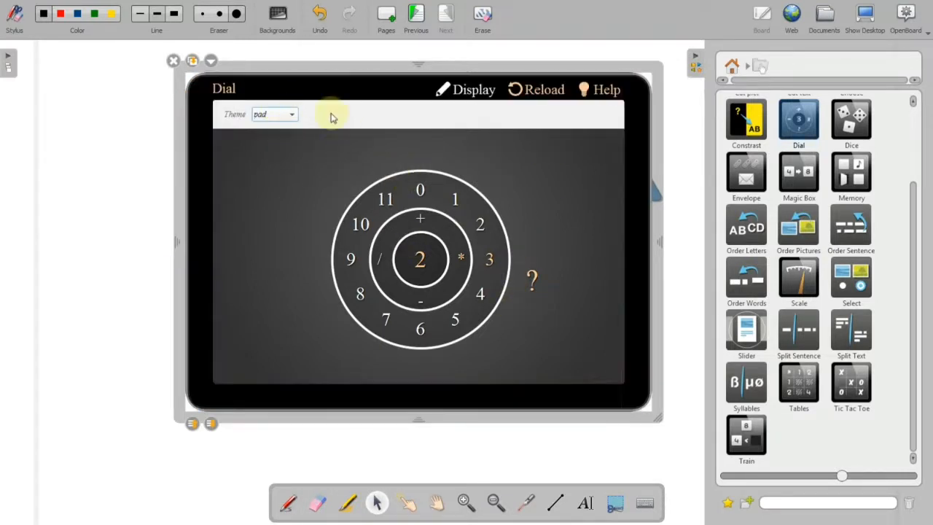
pyautogui.click(171, 62)
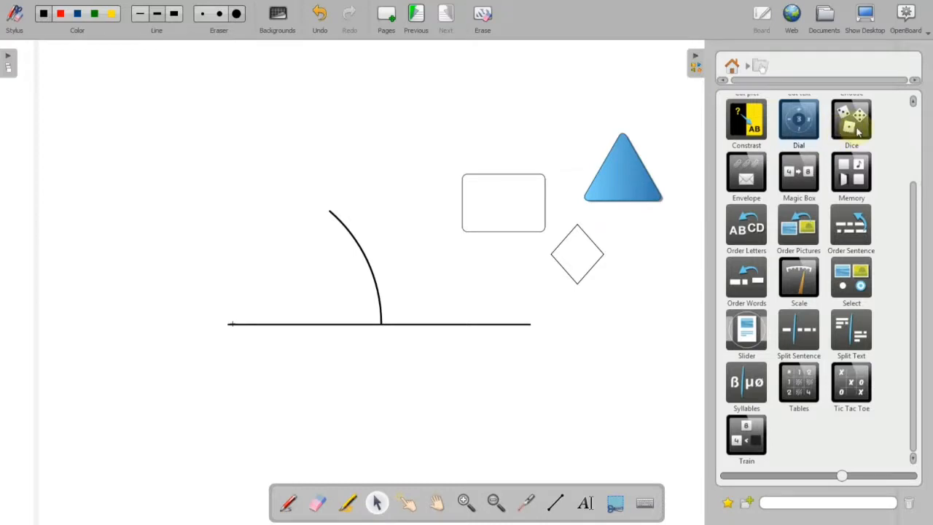
# Place the Ass audio activity on the page, answer it with card 1, view its edit mode and remove it
pyautogui.click(914, 101)
pyautogui.moveTo(747, 115); pyautogui.dragTo(450, 171)
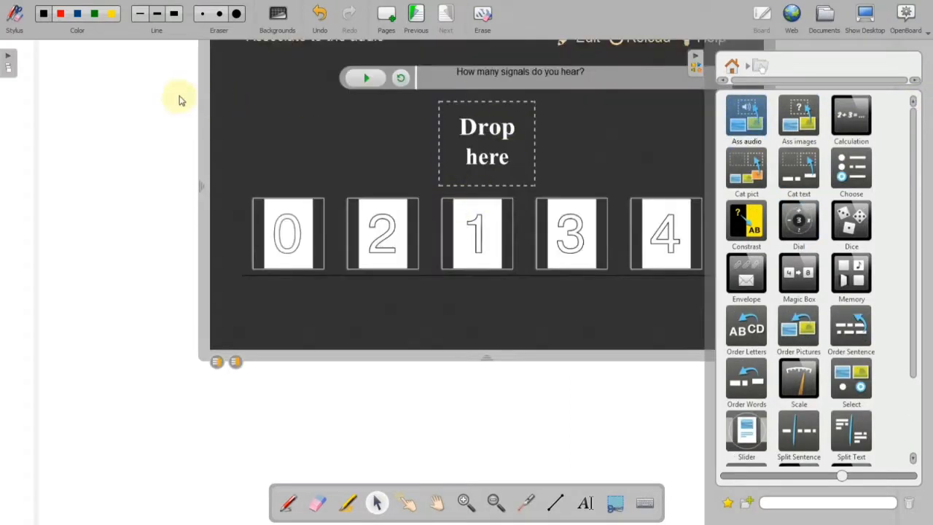
pyautogui.moveTo(204, 97); pyautogui.dragTo(48, 185)
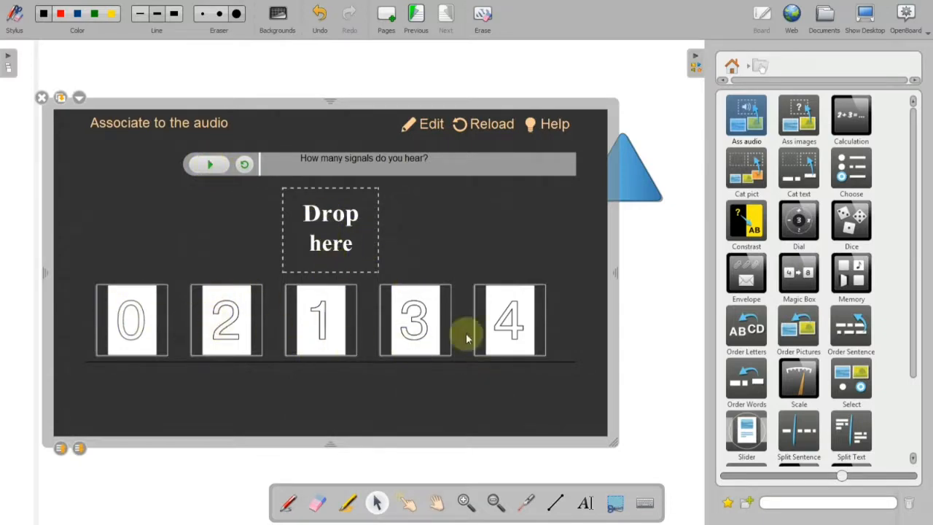
pyautogui.moveTo(328, 328); pyautogui.dragTo(337, 232)
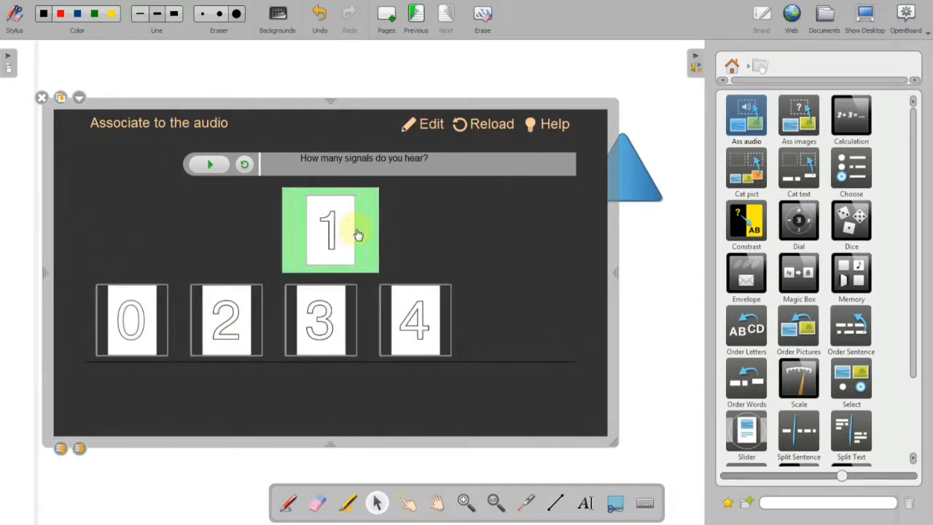
pyautogui.click(431, 124)
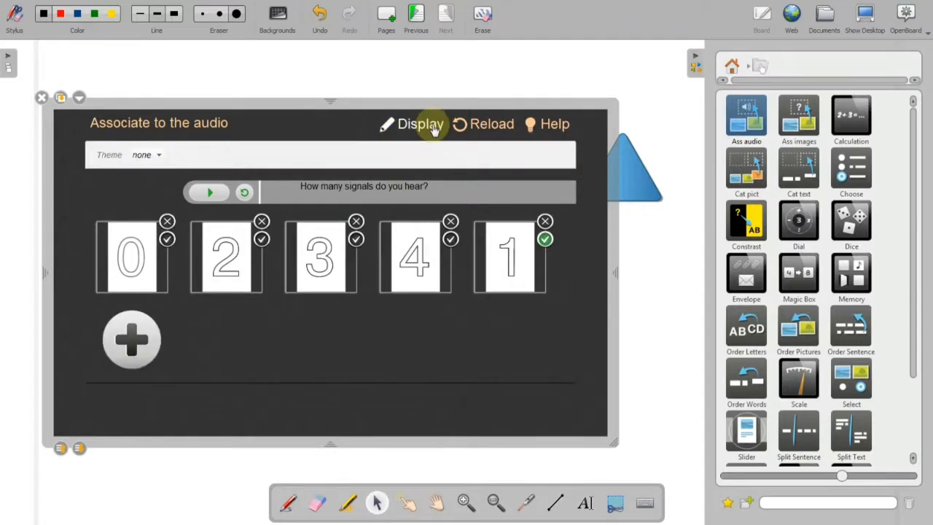
pyautogui.click(42, 98)
# Place the Ass images activity on the page, reposition it, and put card 3 in the answer area
pyautogui.moveTo(802, 102); pyautogui.dragTo(335, 200)
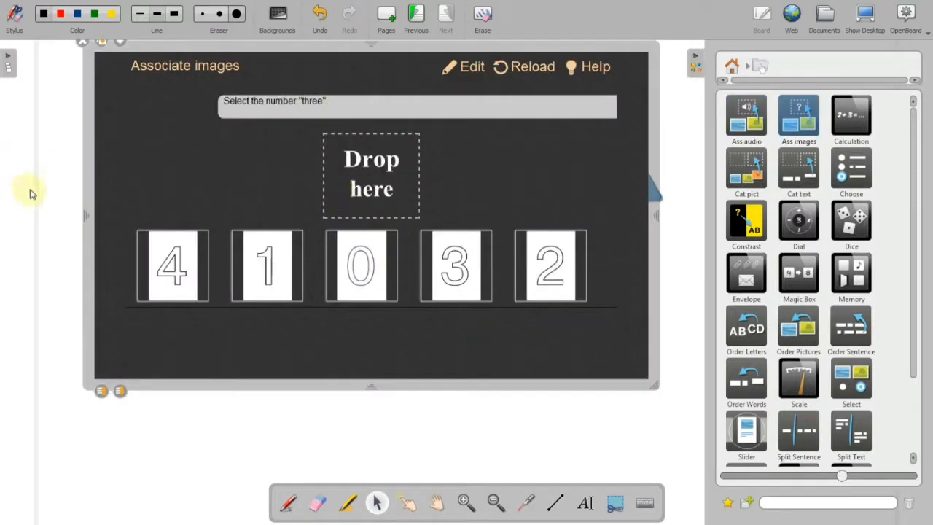
pyautogui.moveTo(91, 134); pyautogui.dragTo(73, 204)
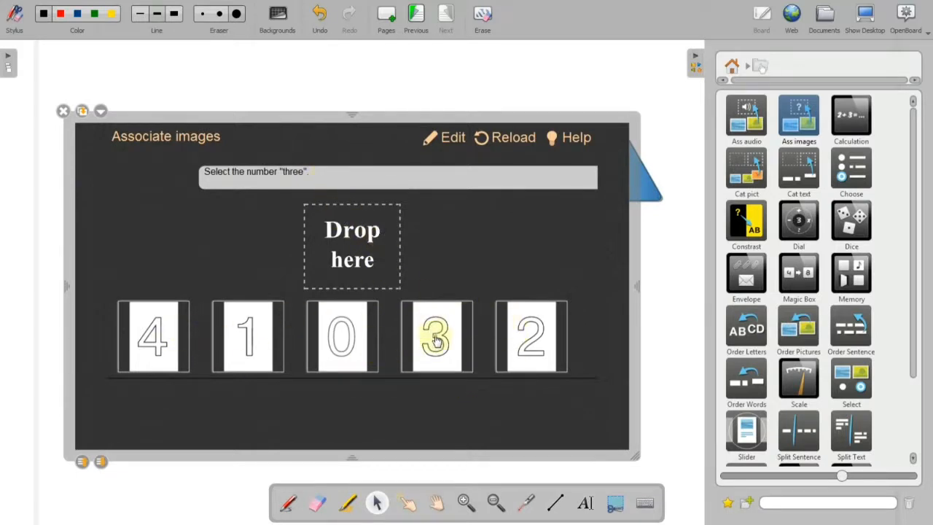
pyautogui.moveTo(436, 342); pyautogui.dragTo(339, 239)
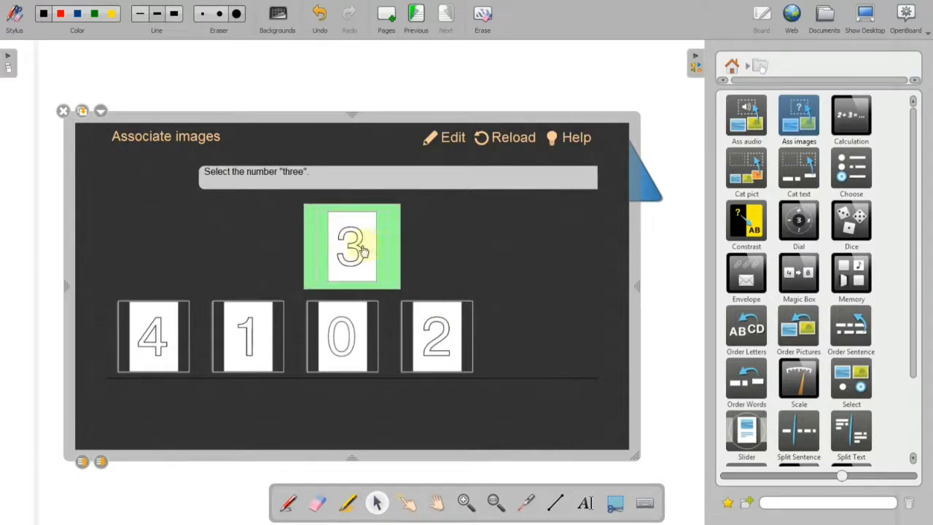
# Swap card 3 for card 2 in the answer area, restore card 3, and remove the activity after viewing its edit mode
pyautogui.moveTo(370, 273); pyautogui.dragTo(528, 332)
pyautogui.moveTo(449, 347); pyautogui.dragTo(344, 244)
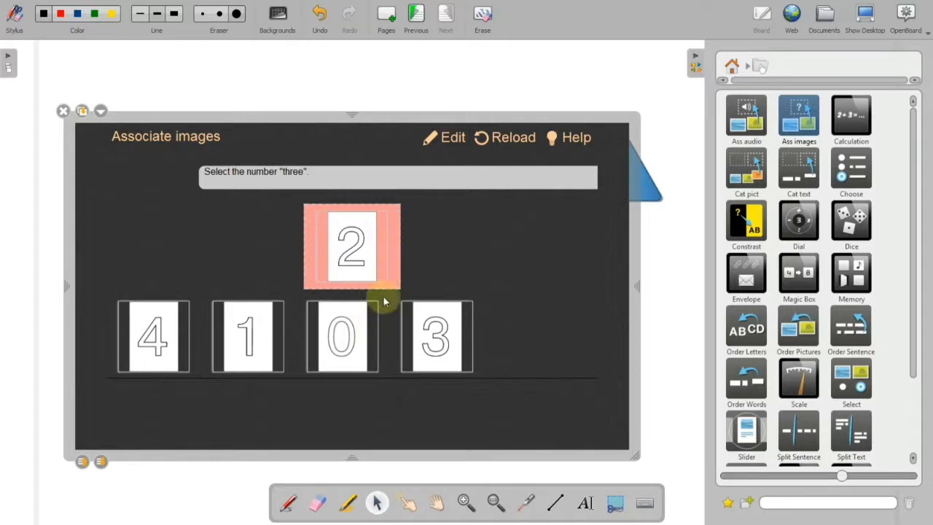
pyautogui.moveTo(354, 246); pyautogui.dragTo(534, 335)
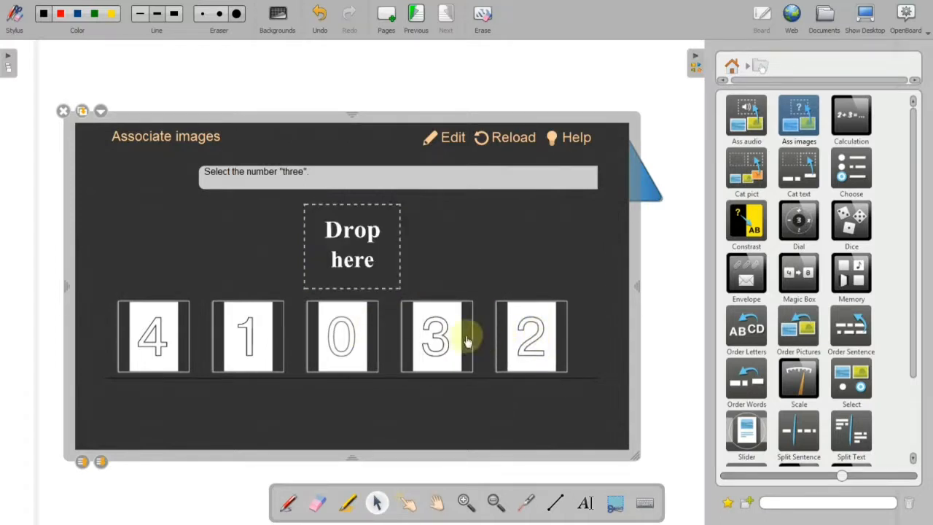
pyautogui.moveTo(437, 336); pyautogui.dragTo(346, 240)
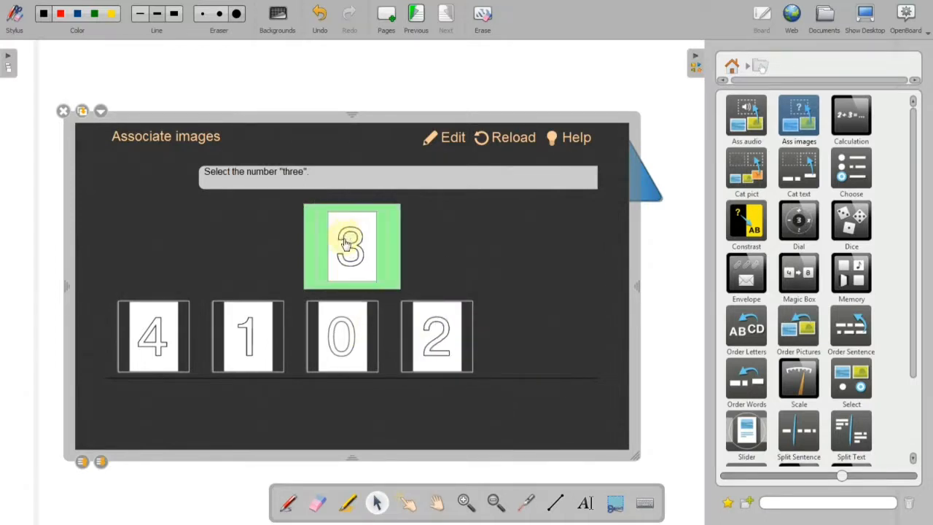
pyautogui.click(436, 140)
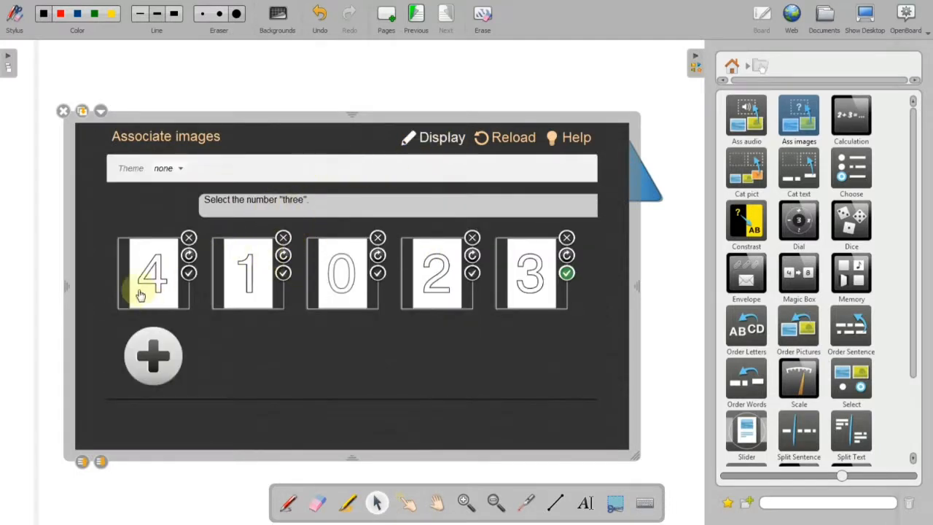
pyautogui.click(63, 111)
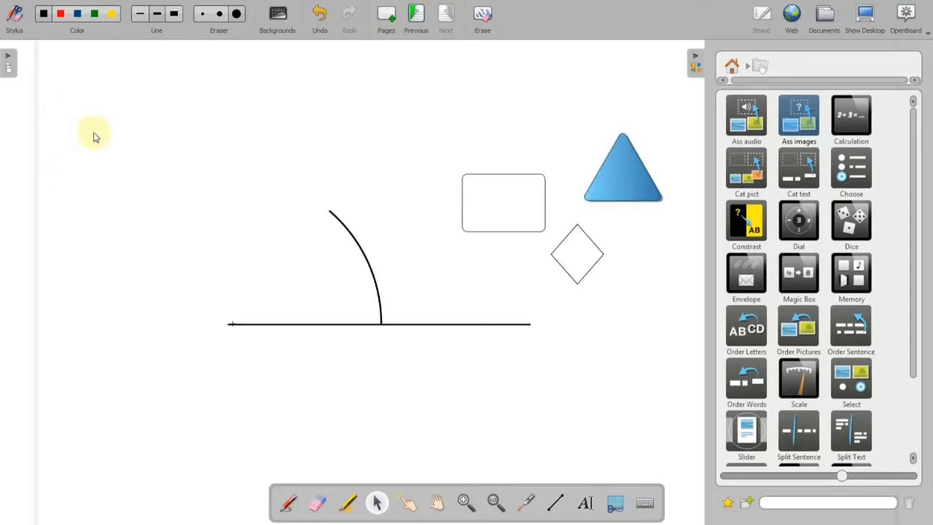
# Place the Dice activity on the page, reposition it, roll the dice three times, and remove it
pyautogui.click(860, 229)
pyautogui.moveTo(861, 230); pyautogui.dragTo(427, 219)
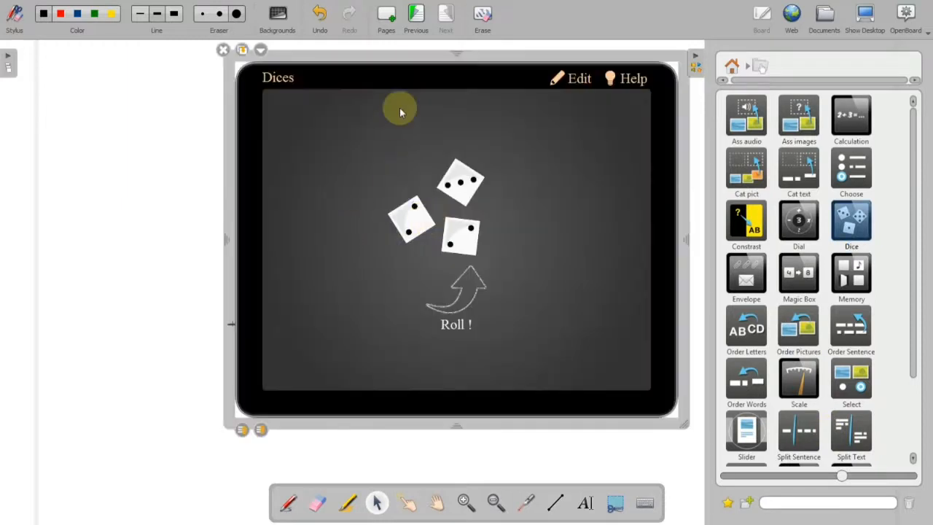
pyautogui.moveTo(400, 62); pyautogui.dragTo(279, 87)
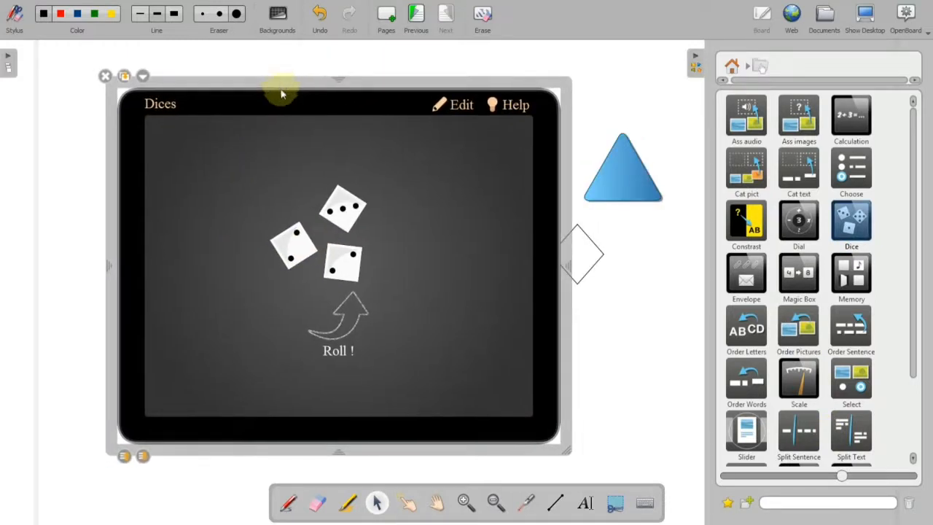
pyautogui.click(340, 349)
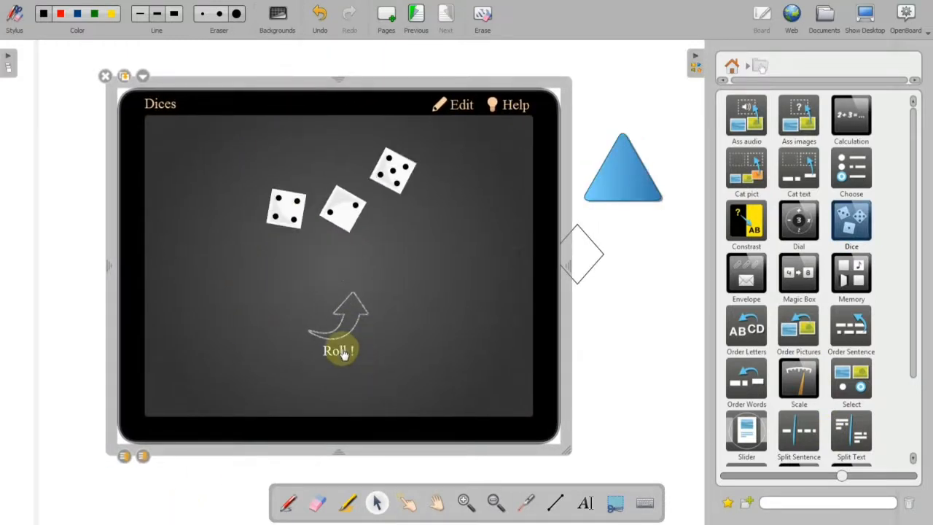
pyautogui.click(331, 328)
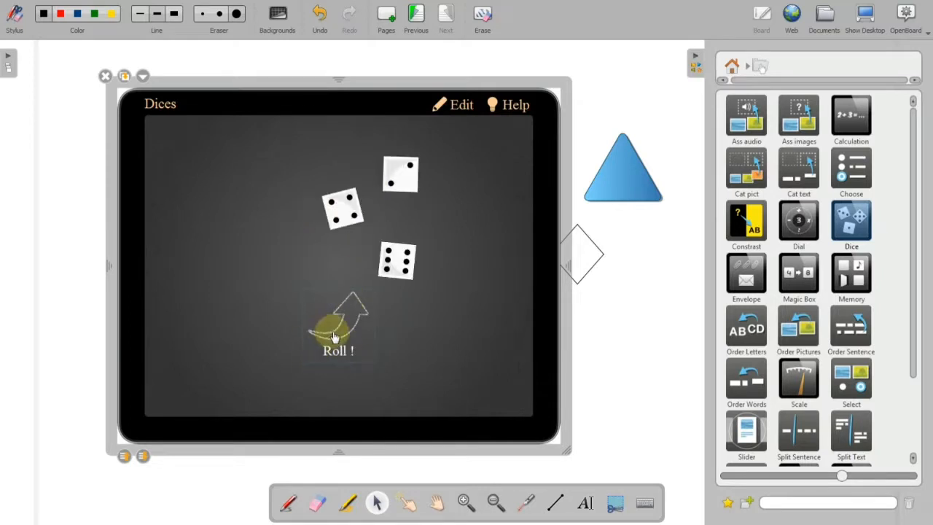
pyautogui.click(344, 333)
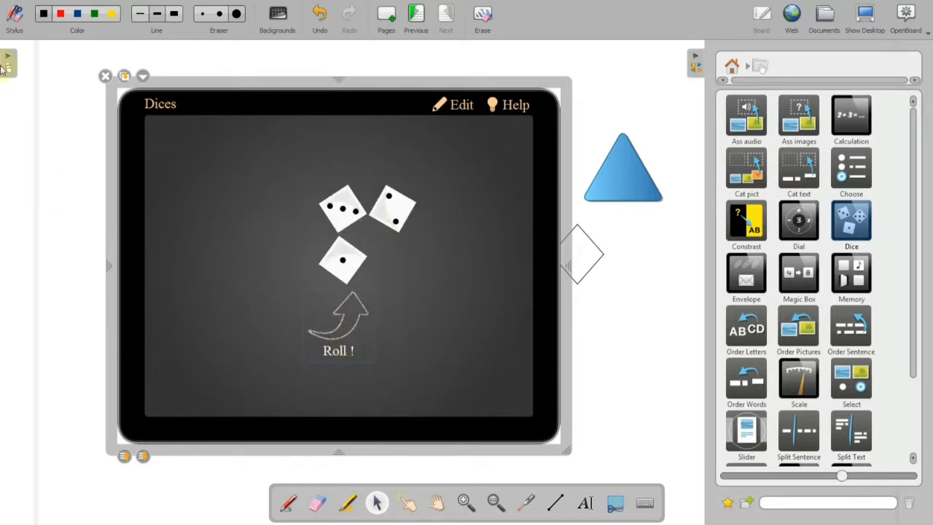
pyautogui.click(106, 77)
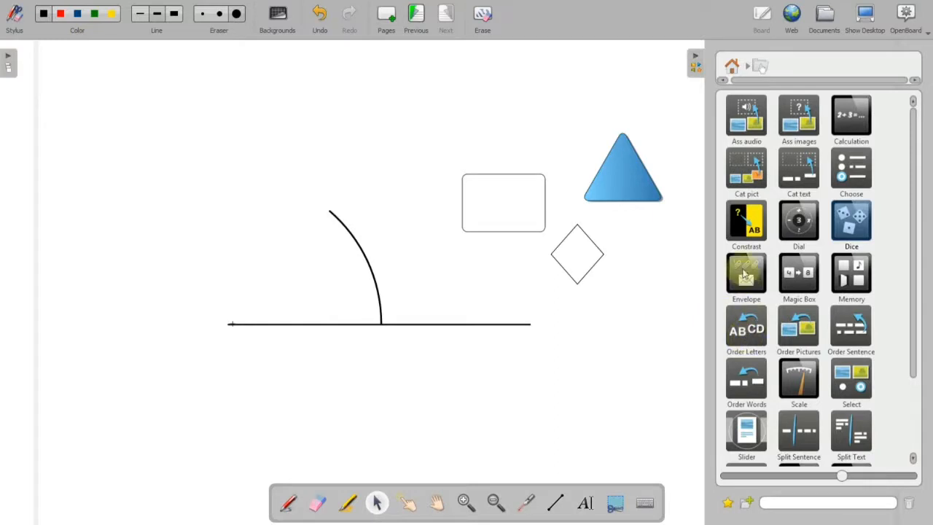
# Place the Magic Box activity on the page, transform the rooster and bull cards, view its edit mode and remove it
pyautogui.moveTo(799, 273); pyautogui.dragTo(296, 272)
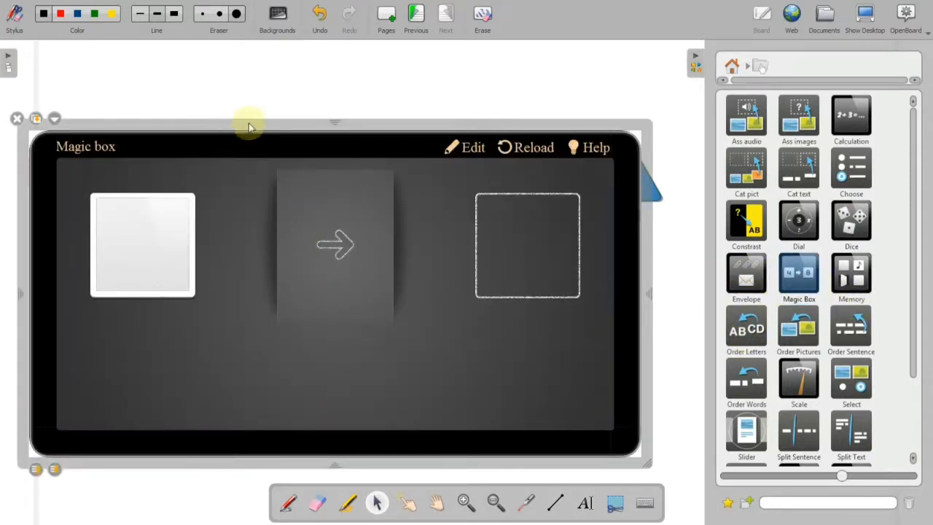
pyautogui.moveTo(248, 128); pyautogui.dragTo(274, 104)
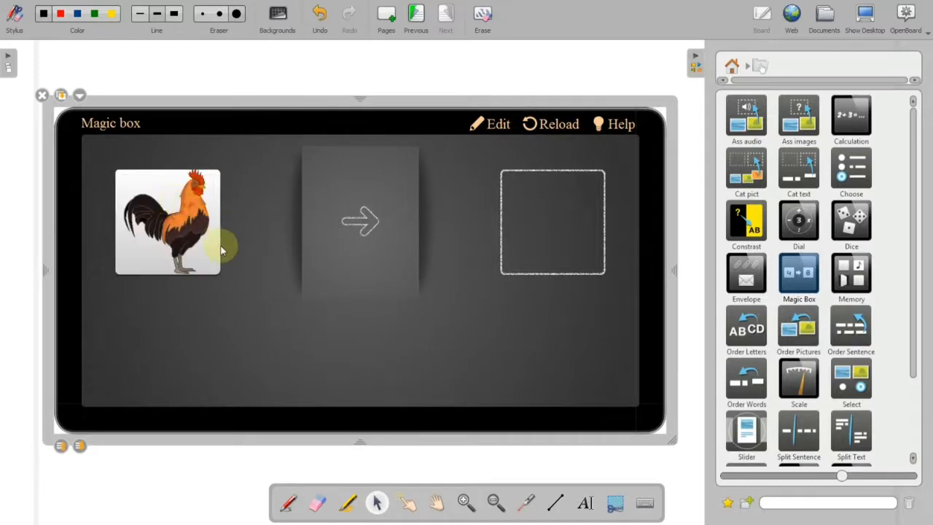
pyautogui.click(363, 226)
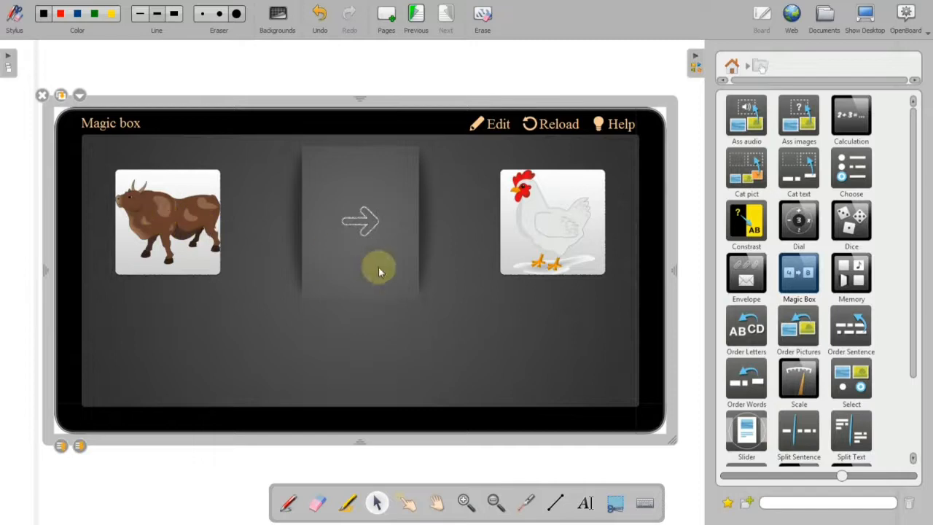
pyautogui.click(360, 223)
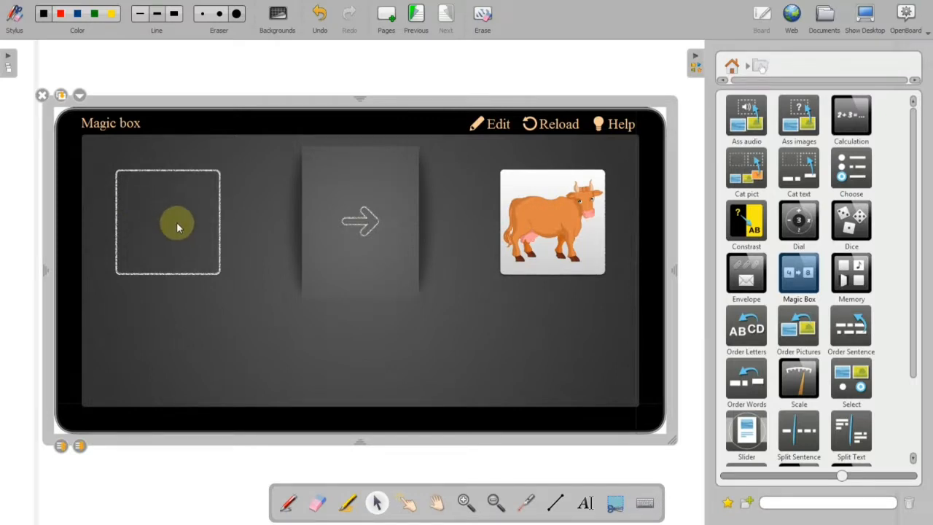
pyautogui.click(487, 125)
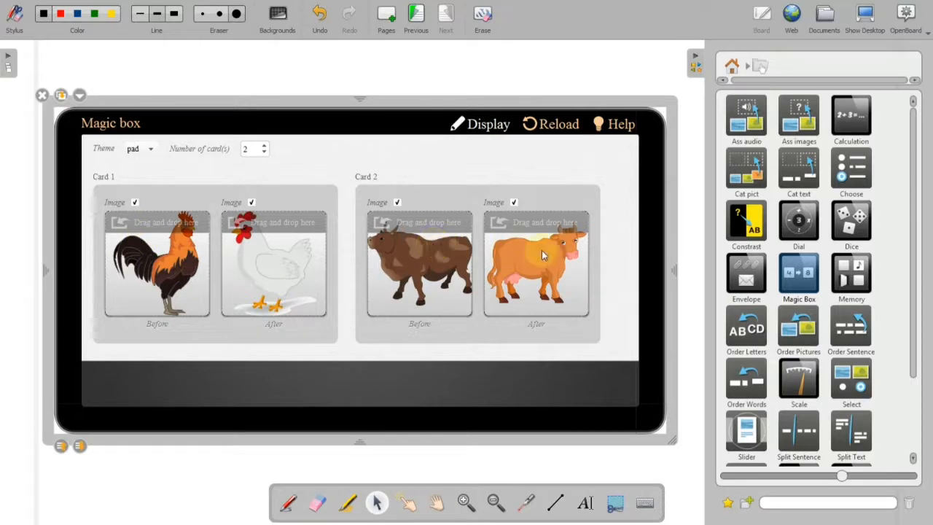
pyautogui.click(43, 96)
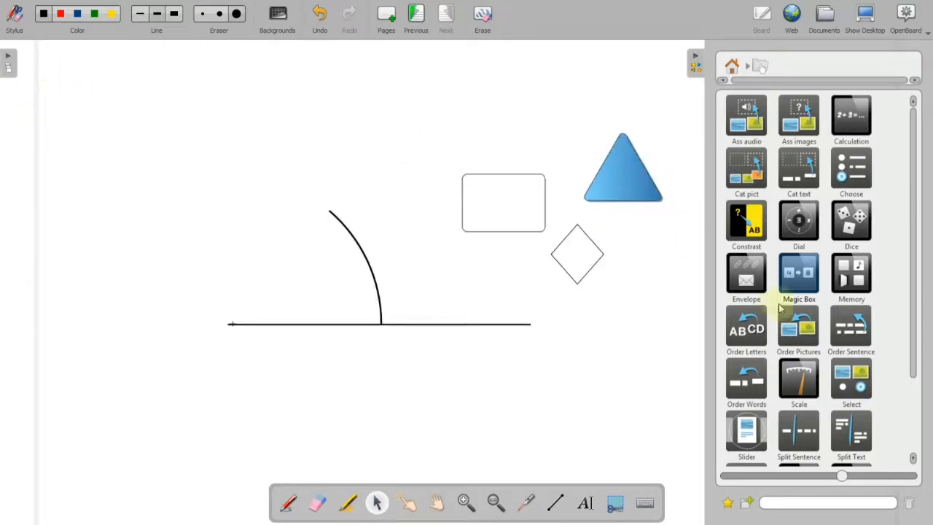
# Place the Memory activity on the page and reposition it clear of the blue triangle
pyautogui.click(855, 279)
pyautogui.moveTo(870, 268); pyautogui.dragTo(395, 252)
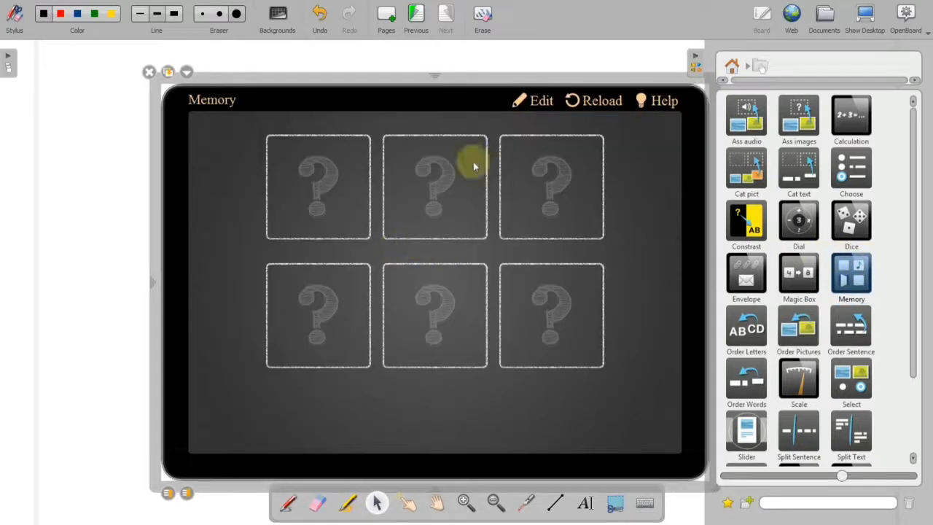
pyautogui.moveTo(457, 73); pyautogui.dragTo(297, 67)
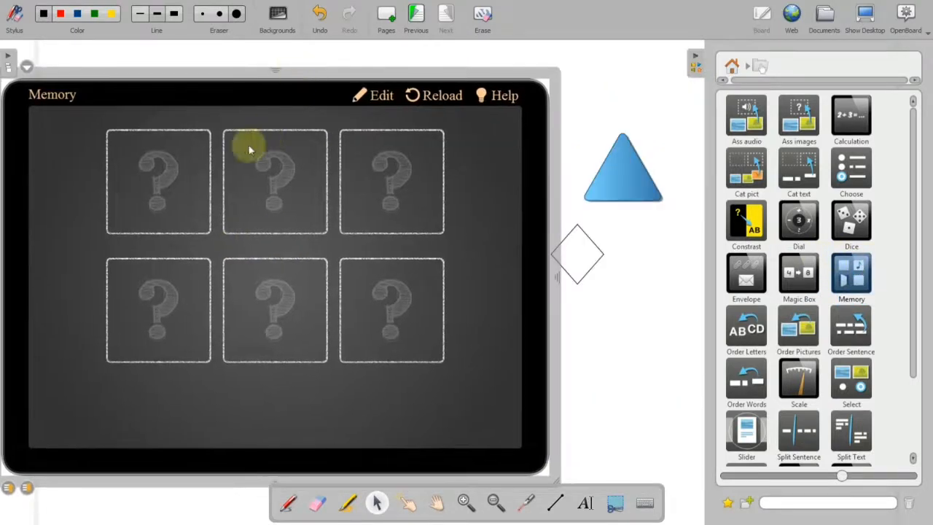
# Turn over the cards in the Memory activity to match pairs, and open the activity's edit mode
pyautogui.click(172, 167)
pyautogui.click(366, 177)
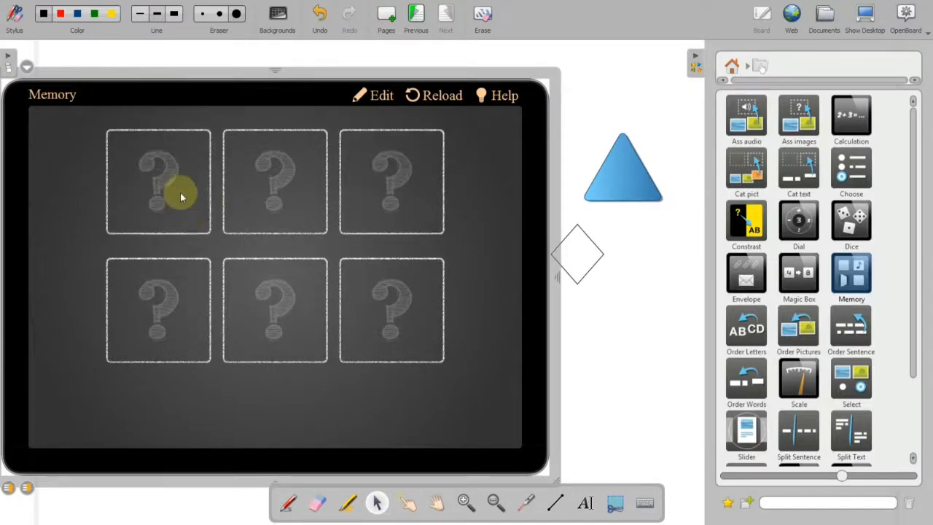
pyautogui.click(259, 193)
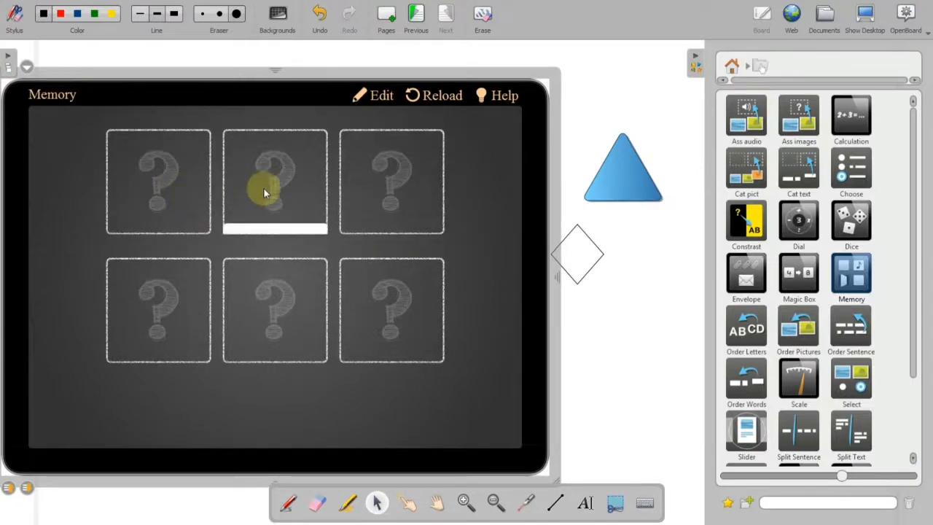
pyautogui.click(402, 190)
pyautogui.click(399, 292)
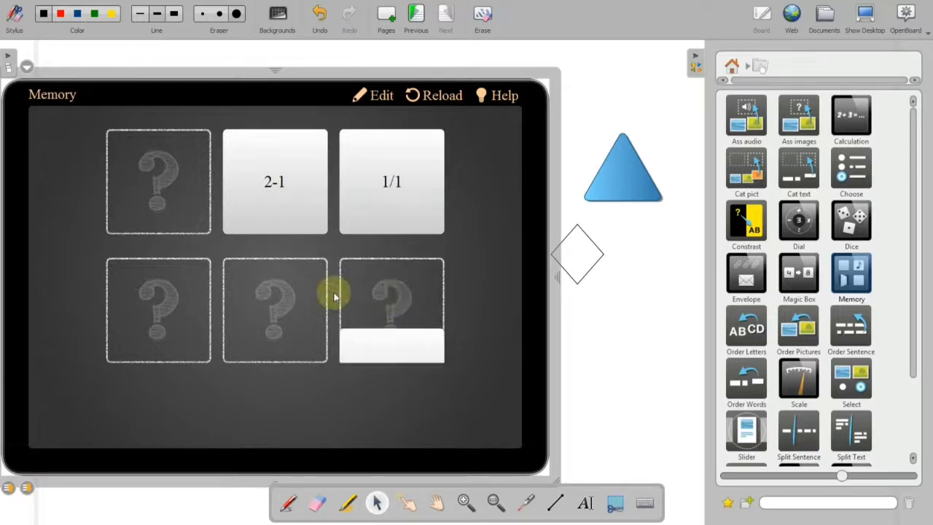
pyautogui.click(282, 290)
pyautogui.click(155, 259)
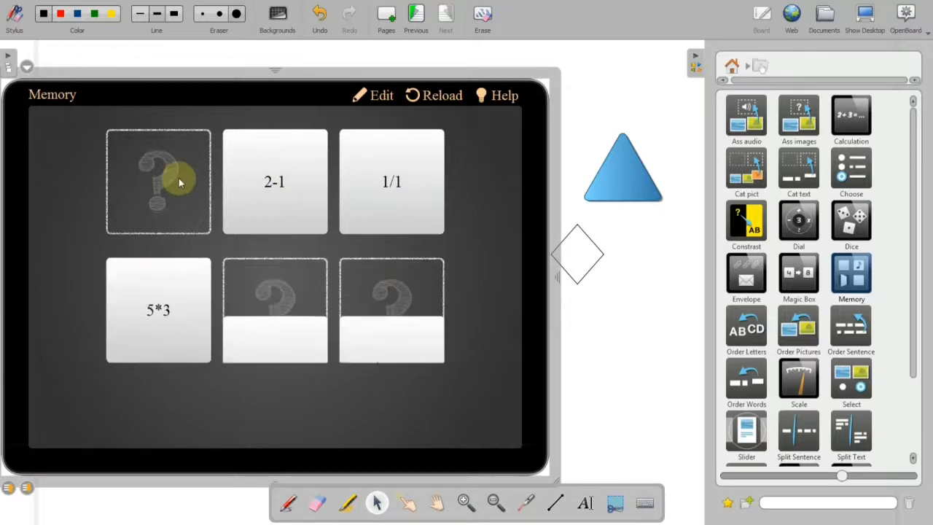
pyautogui.click(179, 178)
pyautogui.click(379, 102)
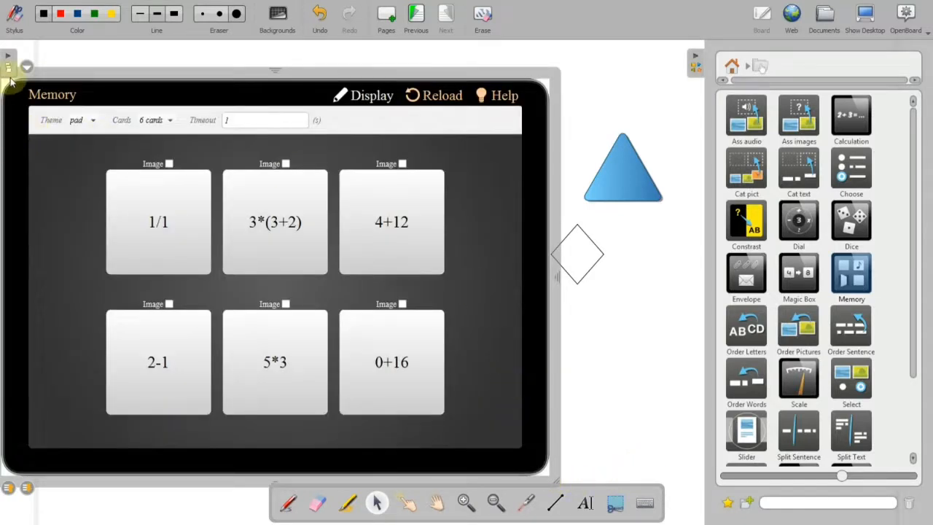
# Show the page thumbnails, add a new blank page to the document, and hide the thumbnails again
pyautogui.click(9, 71)
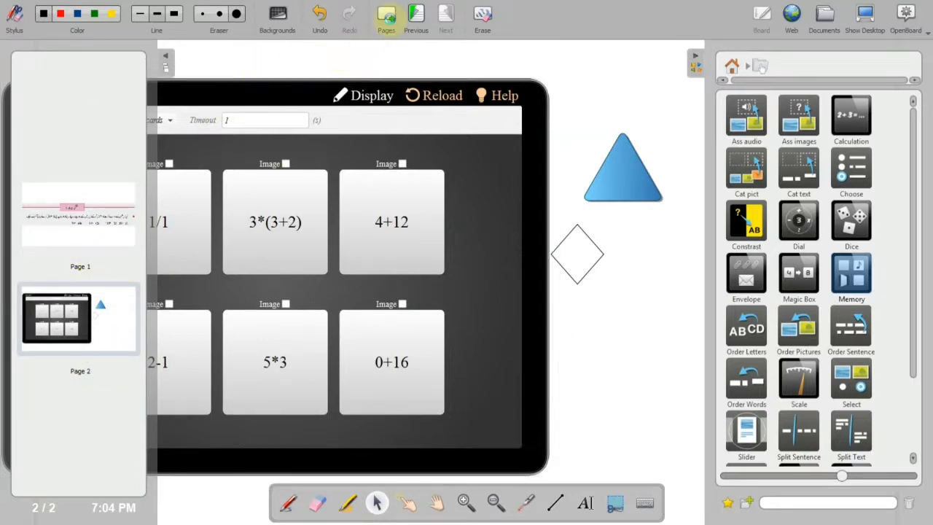
pyautogui.click(386, 18)
pyautogui.click(166, 60)
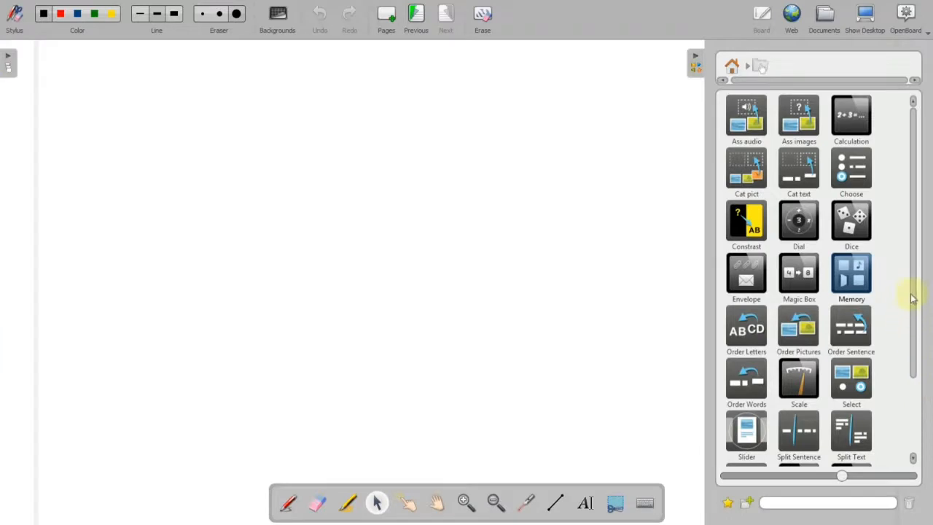
# Place the Tables activity from the interactivities library on the new page
pyautogui.moveTo(914, 297); pyautogui.dragTo(910, 375)
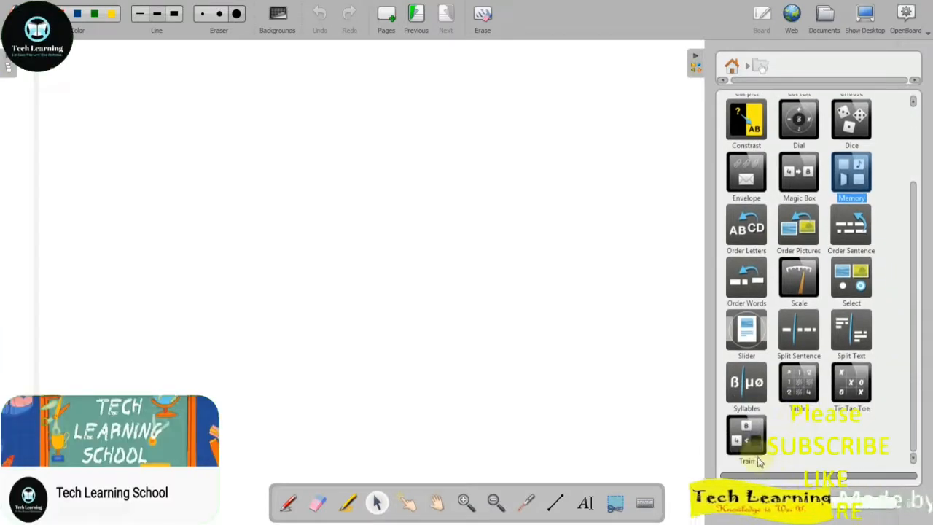
pyautogui.click(798, 384)
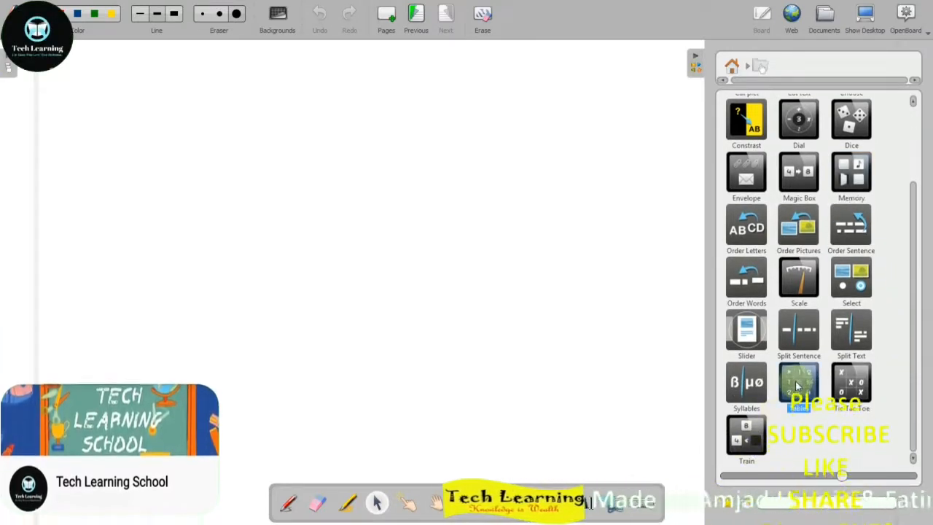
pyautogui.moveTo(799, 384); pyautogui.dragTo(411, 271)
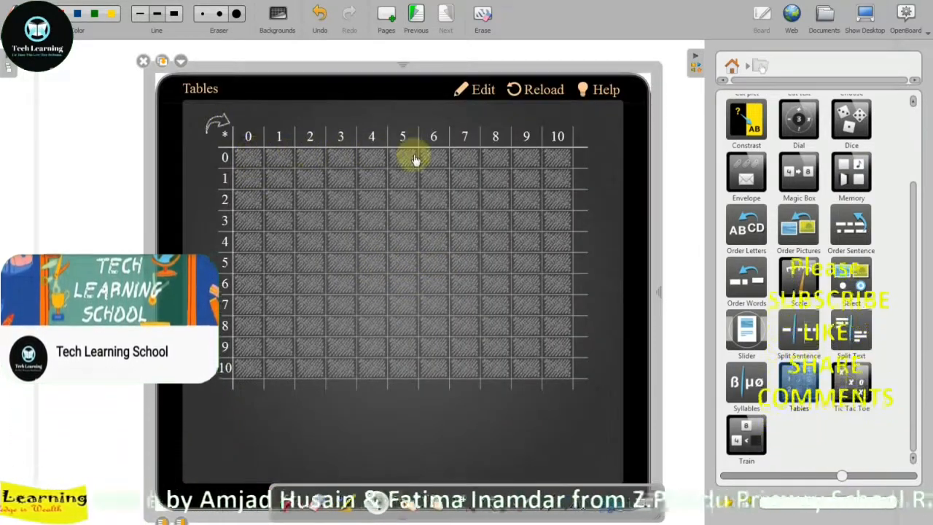
# Reveal five results in columns 0 and 1 of the multiplication table, and hide three of them again
pyautogui.click(245, 159)
pyautogui.click(250, 179)
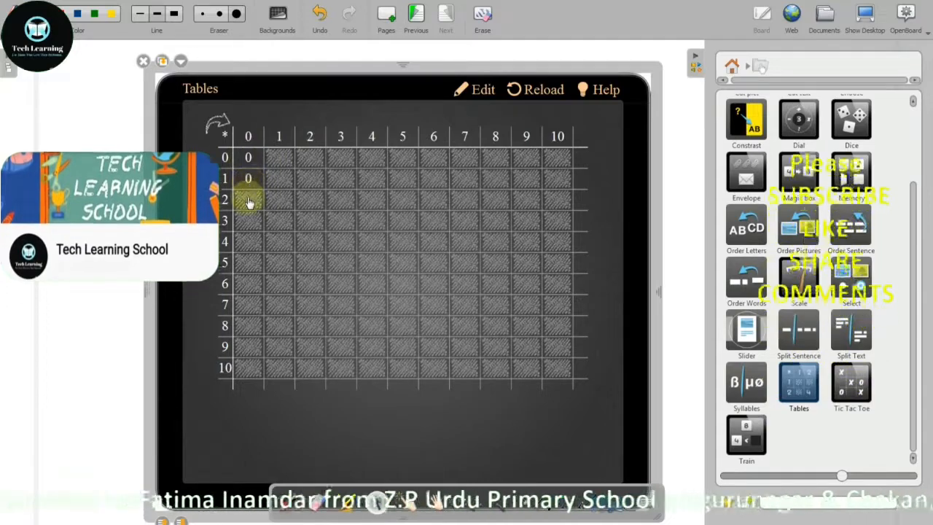
pyautogui.click(248, 199)
pyautogui.click(280, 160)
pyautogui.click(280, 178)
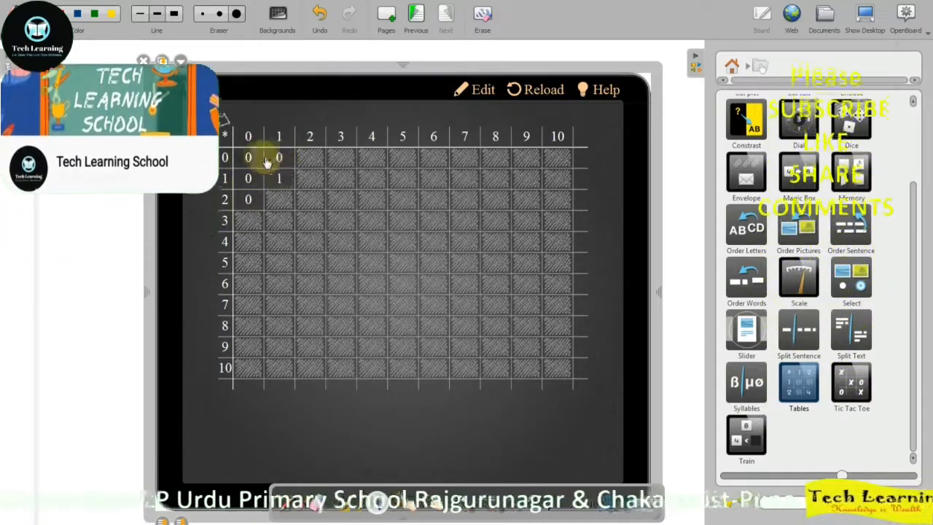
pyautogui.click(251, 159)
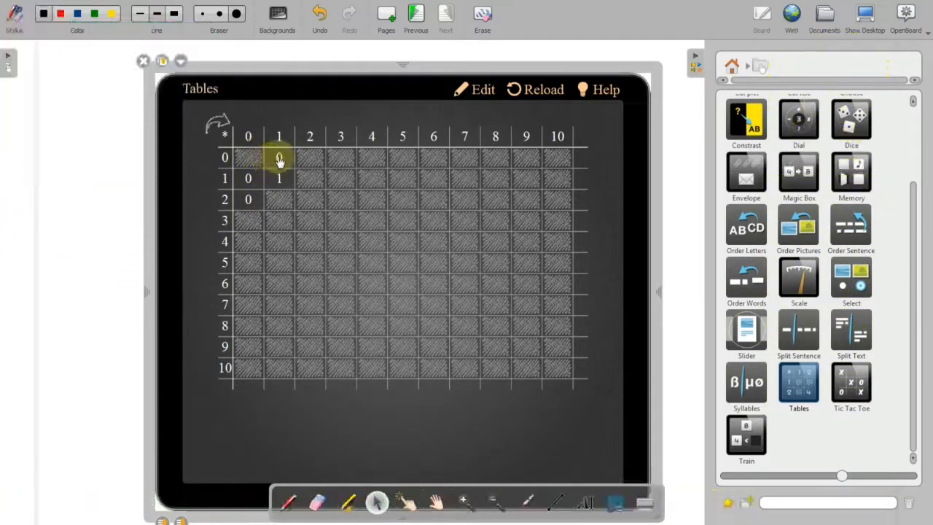
pyautogui.click(279, 159)
pyautogui.click(250, 178)
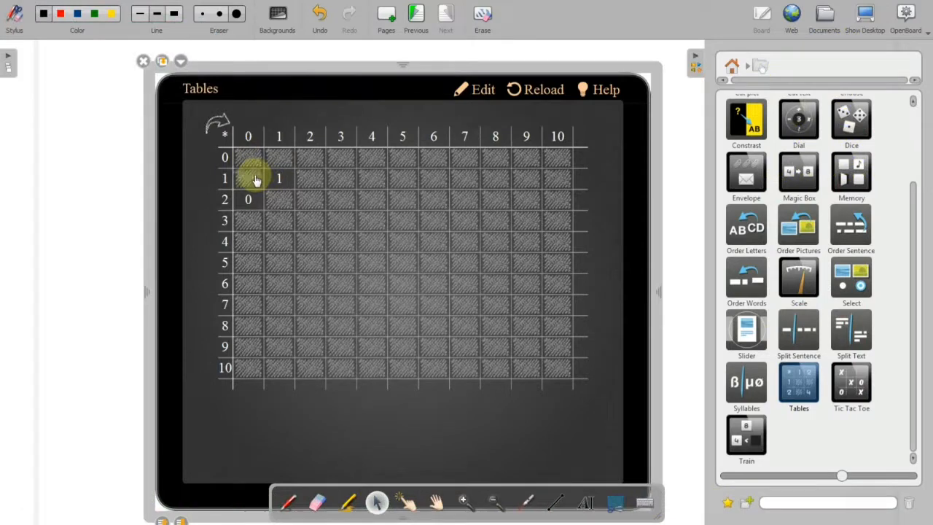
# Reveal six more results in rows 0 to 2 with the Tables activity in edit mode, and remove the activity
pyautogui.click(470, 94)
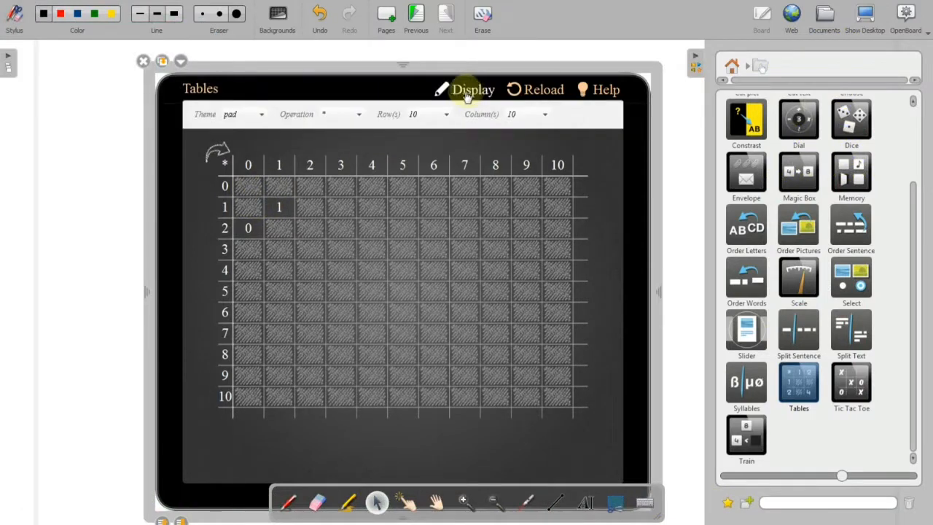
pyautogui.click(361, 210)
pyautogui.click(340, 208)
pyautogui.click(335, 226)
pyautogui.click(306, 210)
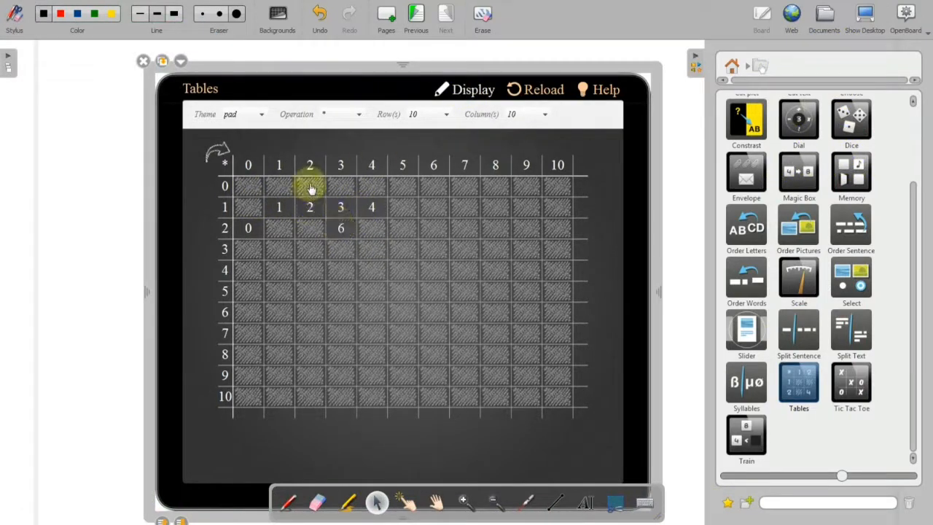
pyautogui.click(310, 186)
pyautogui.click(341, 186)
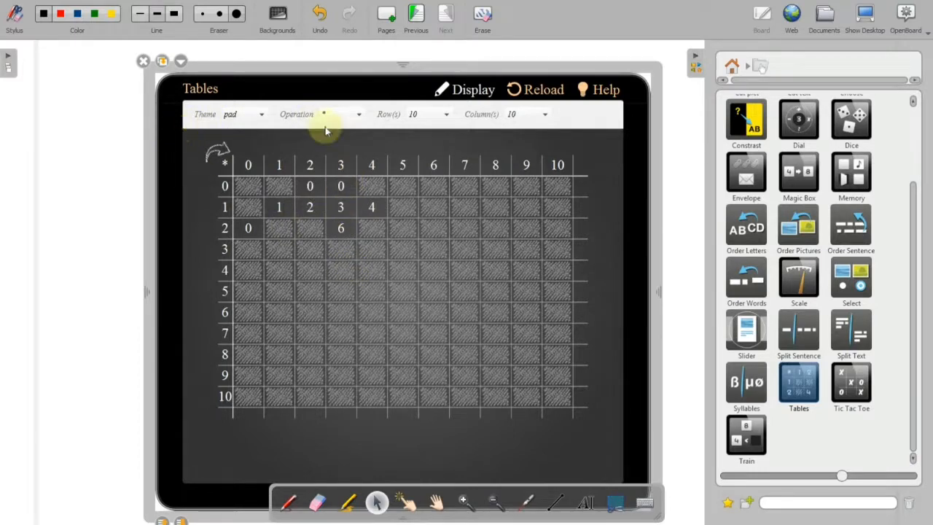
pyautogui.click(144, 61)
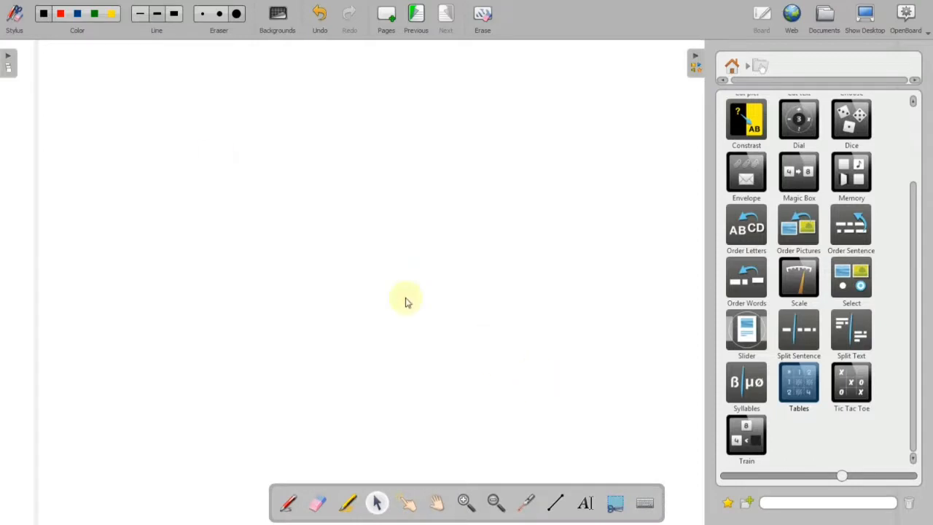
# Draw a black freehand shape and red pen strokes on the blank page, and undo them
pyautogui.click(13, 16)
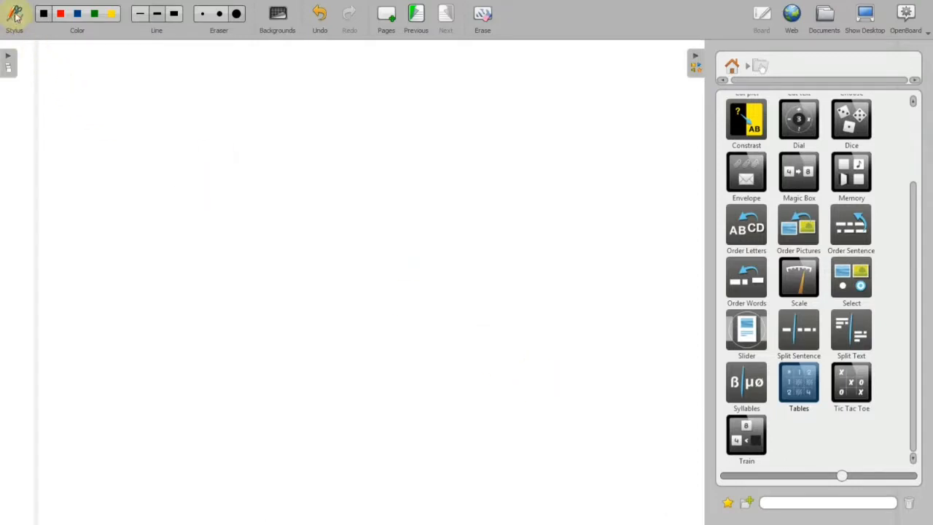
pyautogui.moveTo(119, 118)
pyautogui.mouseDown()
pyautogui.moveTo(230, 179)
pyautogui.moveTo(275, 123)
pyautogui.moveTo(141, 168)
pyautogui.moveTo(138, 199)
pyautogui.mouseUp()
pyautogui.click(61, 13)
pyautogui.moveTo(67, 125); pyautogui.dragTo(99, 250)
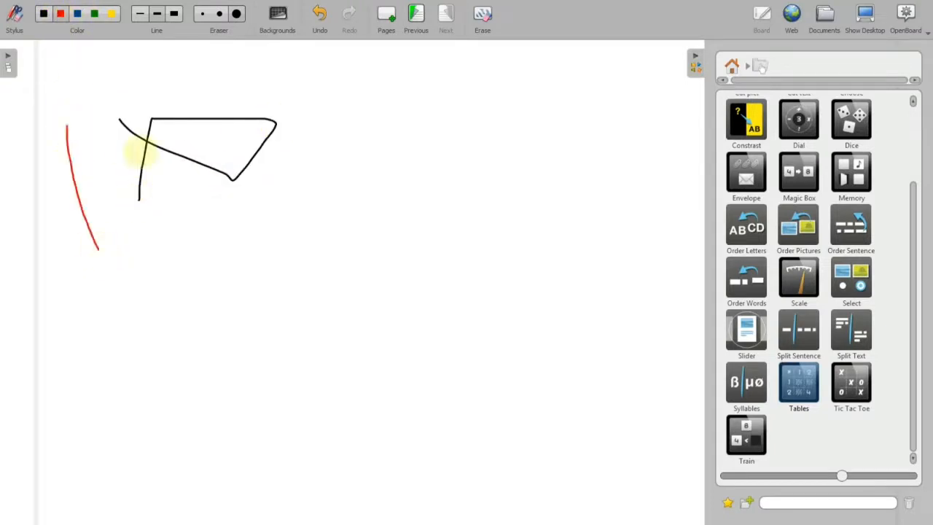
pyautogui.moveTo(142, 153); pyautogui.dragTo(181, 177)
pyautogui.click(320, 16)
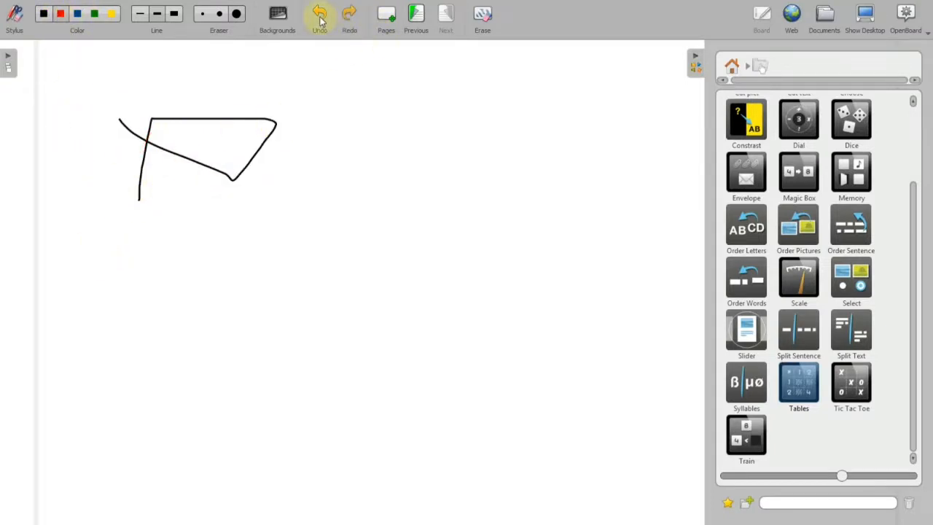
pyautogui.click(320, 16)
# Draw two V-shaped blue strokes and a thick L-shaped blue stroke, and erase them all with the largest eraser
pyautogui.click(78, 23)
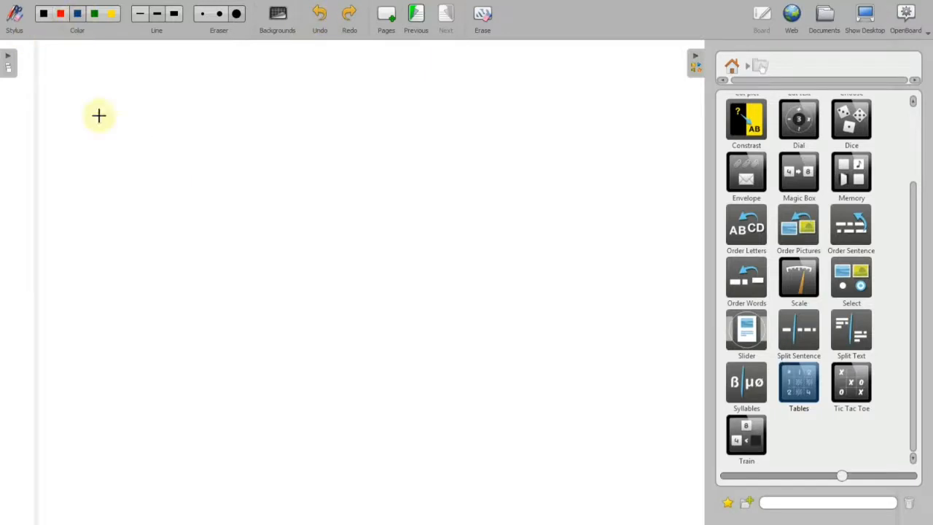
pyautogui.moveTo(94, 91)
pyautogui.mouseDown()
pyautogui.moveTo(104, 142)
pyautogui.moveTo(134, 94)
pyautogui.moveTo(145, 92)
pyautogui.mouseUp()
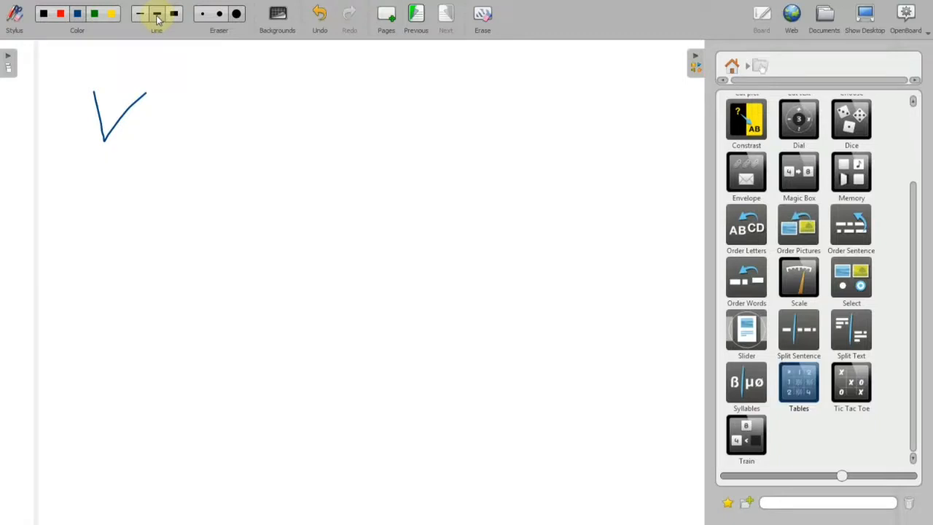
pyautogui.moveTo(175, 78)
pyautogui.mouseDown()
pyautogui.moveTo(212, 156)
pyautogui.moveTo(258, 134)
pyautogui.mouseUp()
pyautogui.click(177, 15)
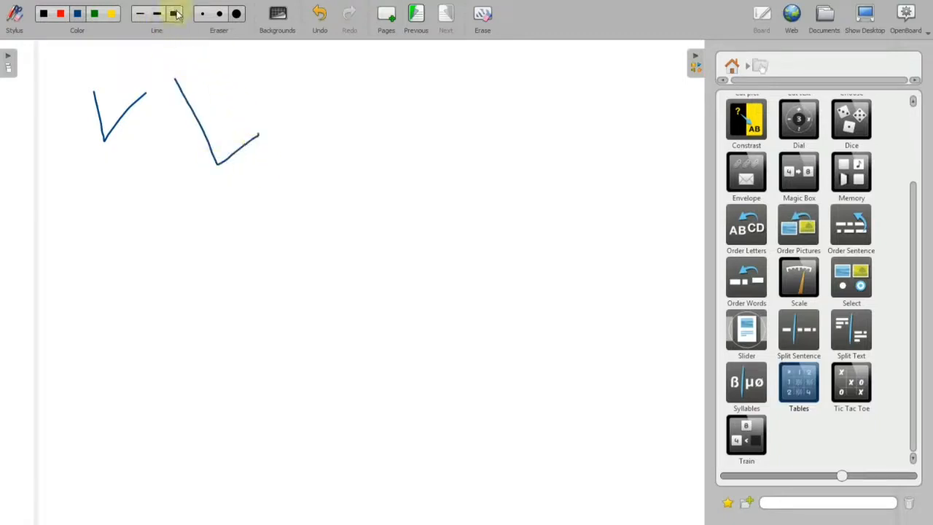
pyautogui.moveTo(160, 100)
pyautogui.mouseDown()
pyautogui.moveTo(150, 221)
pyautogui.moveTo(253, 213)
pyautogui.mouseUp()
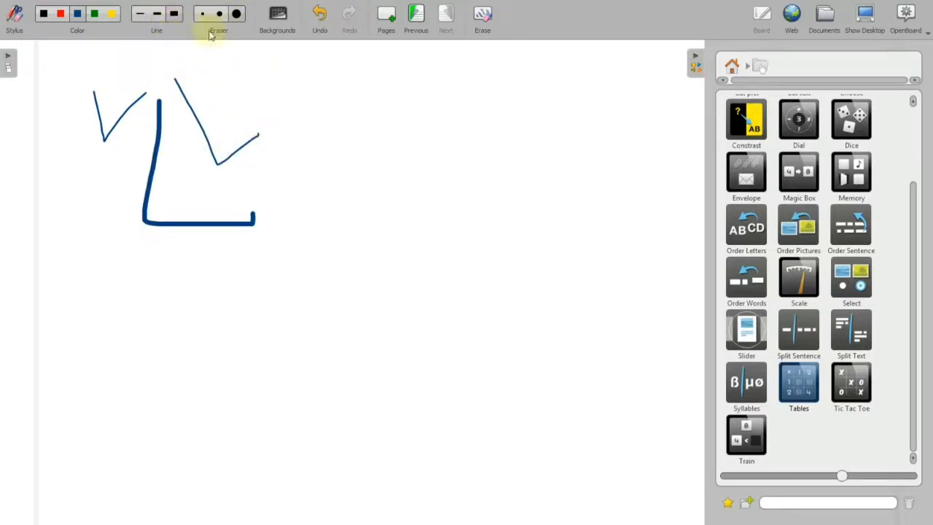
pyautogui.click(235, 16)
pyautogui.moveTo(196, 98)
pyautogui.mouseDown()
pyautogui.moveTo(138, 194)
pyautogui.moveTo(224, 138)
pyautogui.moveTo(108, 88)
pyautogui.moveTo(129, 129)
pyautogui.mouseUp()
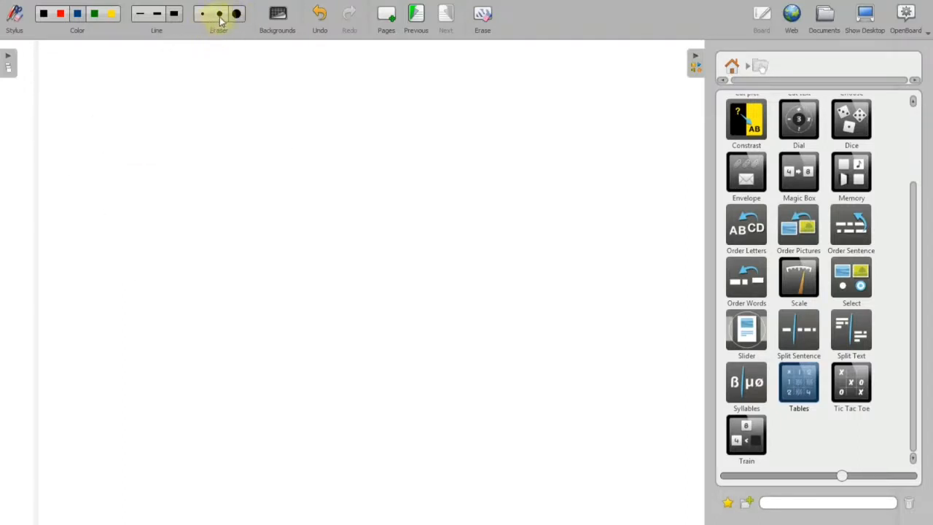
# Draw a thick green looping stroke on the page and erase parts of it with the medium eraser
pyautogui.click(112, 15)
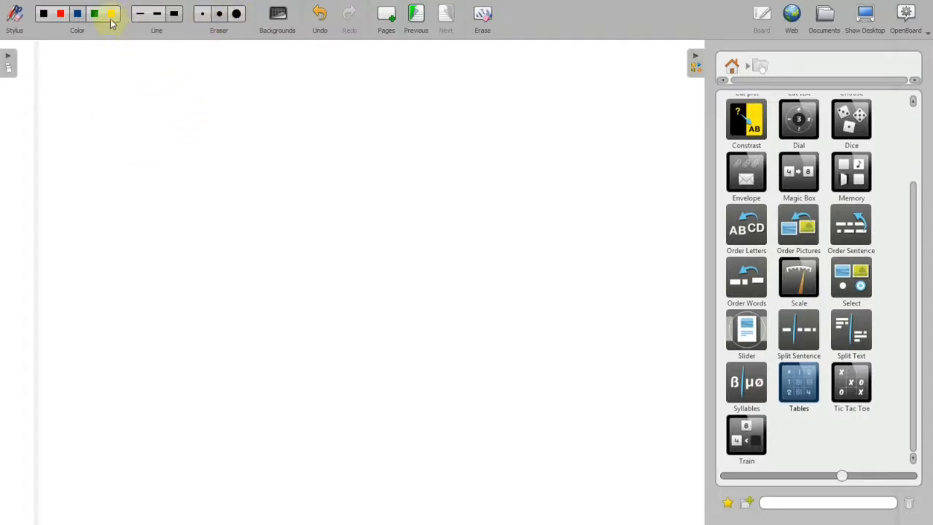
pyautogui.click(94, 14)
pyautogui.moveTo(126, 140)
pyautogui.mouseDown()
pyautogui.moveTo(179, 160)
pyautogui.moveTo(37, 270)
pyautogui.moveTo(223, 235)
pyautogui.mouseUp()
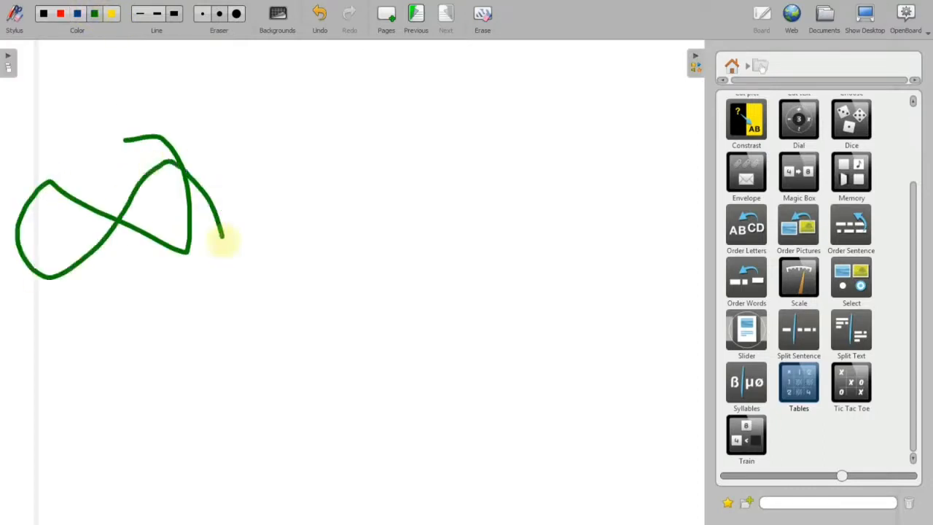
pyautogui.click(218, 13)
pyautogui.moveTo(163, 146)
pyautogui.mouseDown()
pyautogui.moveTo(202, 108)
pyautogui.moveTo(194, 221)
pyautogui.mouseUp()
# Try the light grid, light ruled, plain dark and dark grid page backgrounds, and apply the dark ruled background
pyautogui.click(278, 14)
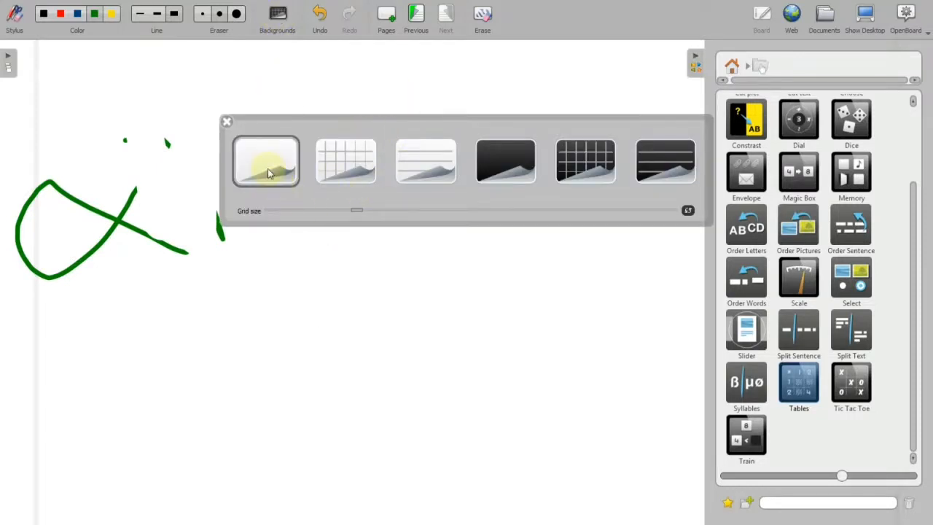
pyautogui.click(351, 167)
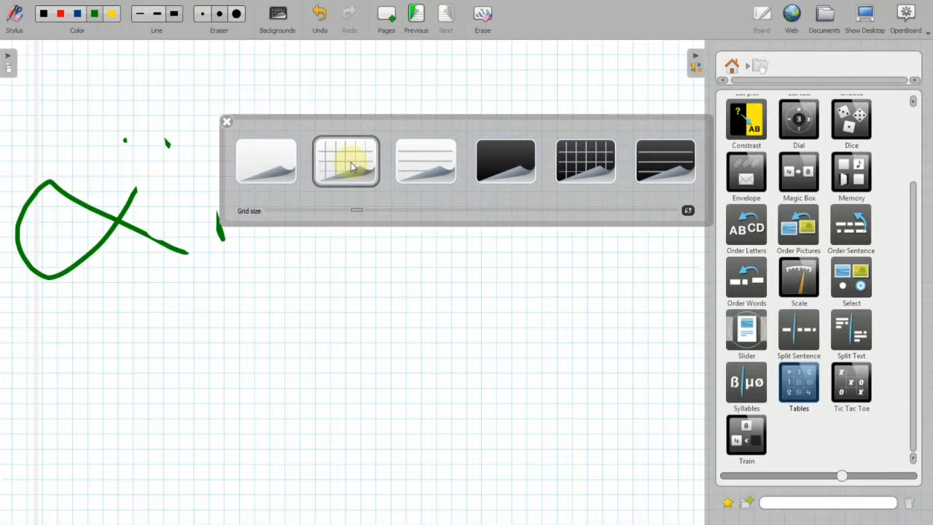
pyautogui.click(430, 157)
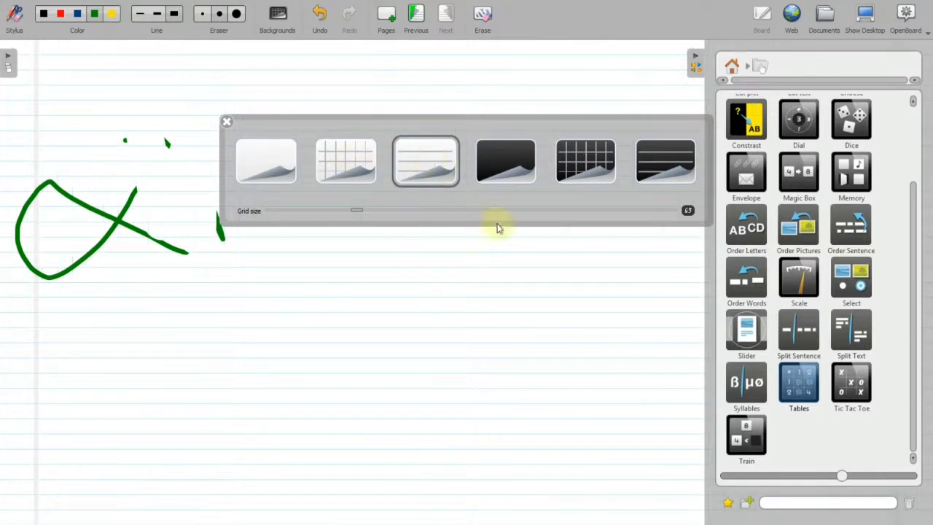
pyautogui.click(506, 164)
pyautogui.click(588, 156)
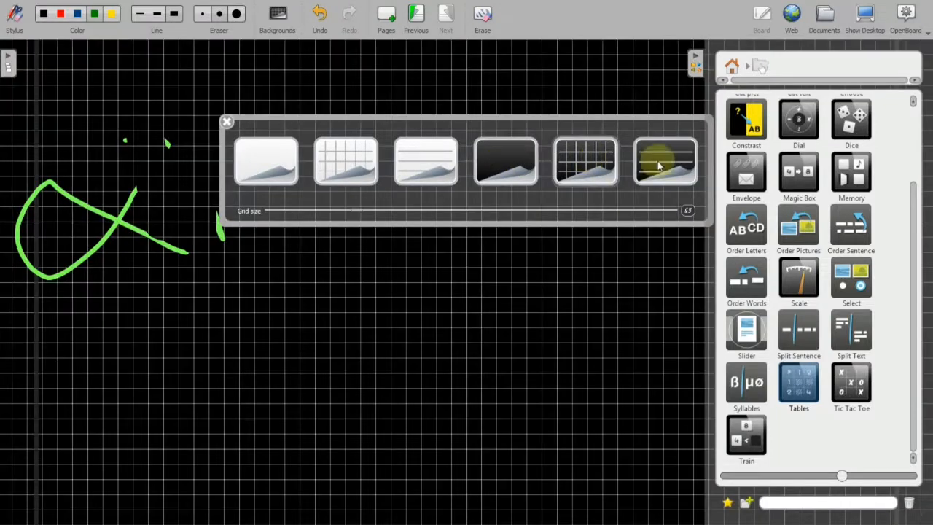
pyautogui.click(659, 166)
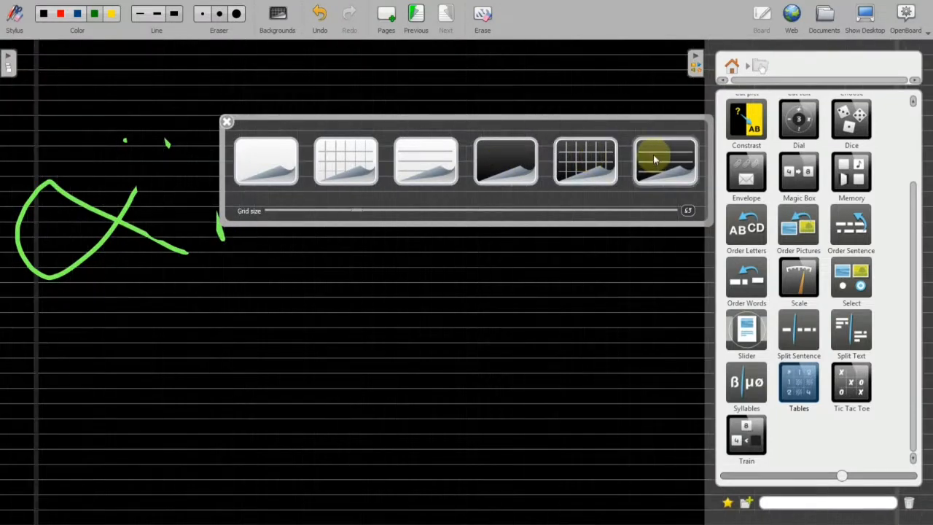
# Apply the plain light background to the page and erase the remaining green strokes with the largest eraser
pyautogui.click(271, 163)
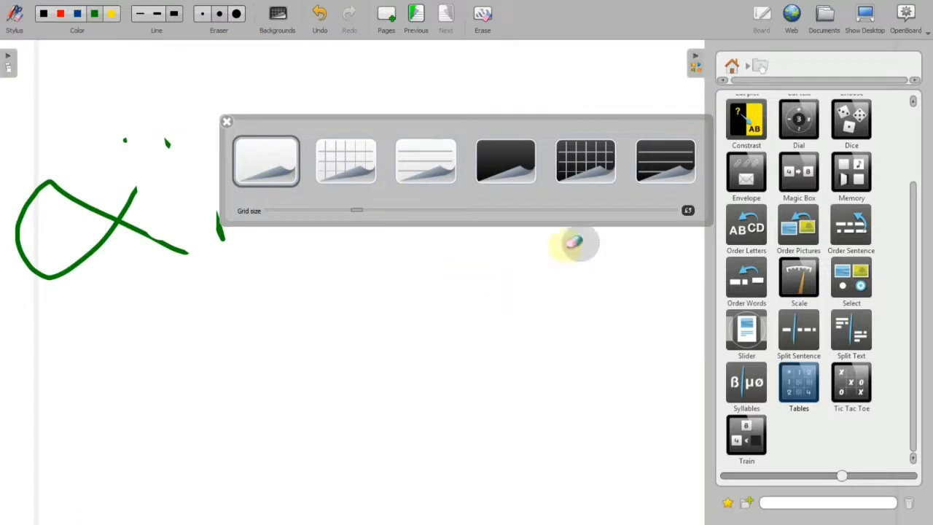
pyautogui.click(226, 122)
pyautogui.click(237, 13)
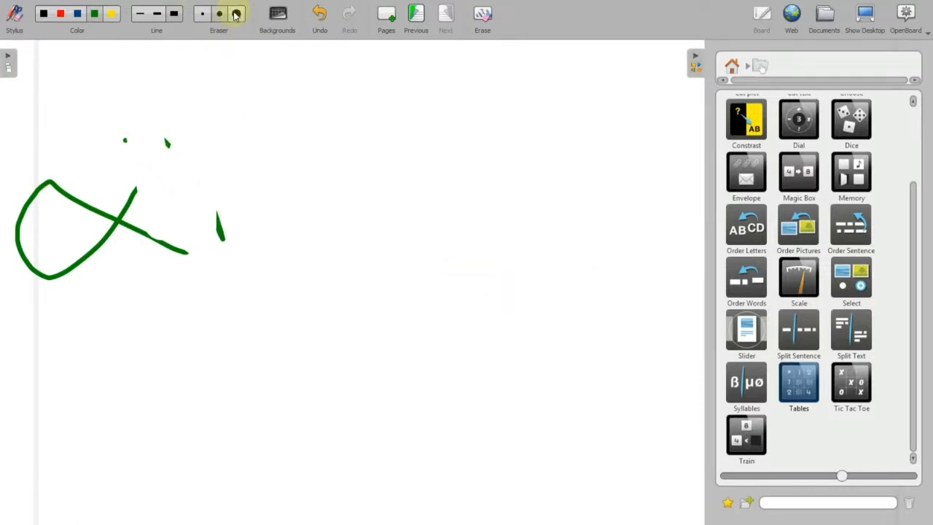
pyautogui.moveTo(166, 210)
pyautogui.mouseDown()
pyautogui.moveTo(156, 141)
pyautogui.moveTo(58, 223)
pyautogui.moveTo(227, 250)
pyautogui.mouseUp()
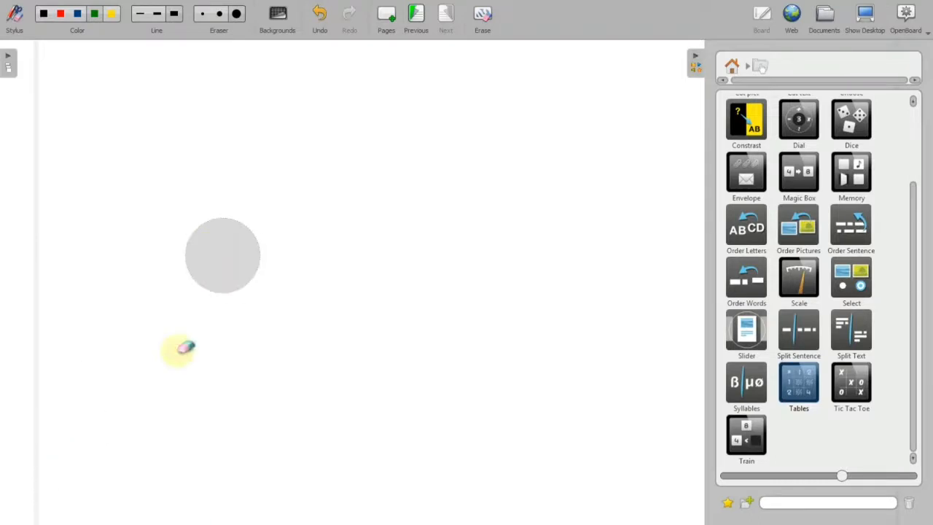
# Show the stylus tools, draw a small green zigzag stroke with the pen, and erase it
pyautogui.click(16, 28)
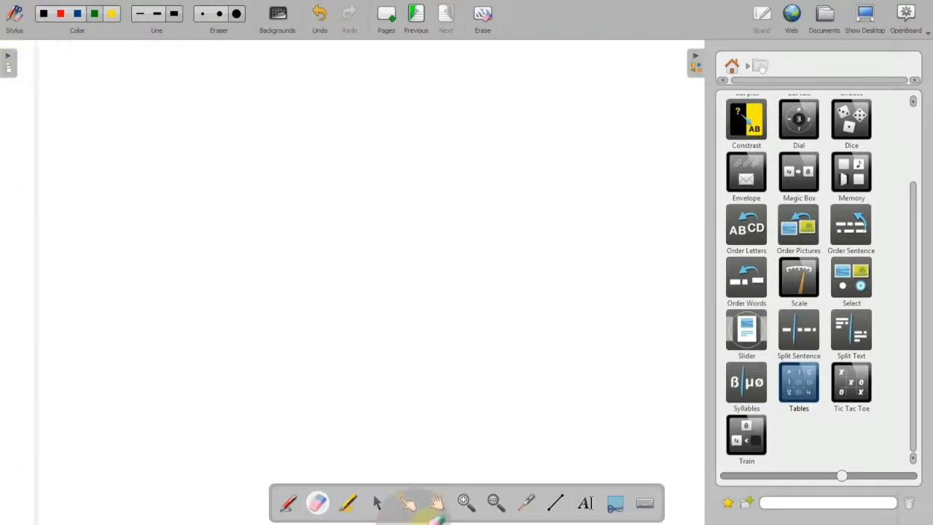
pyautogui.click(288, 503)
pyautogui.moveTo(230, 301)
pyautogui.mouseDown()
pyautogui.moveTo(254, 344)
pyautogui.moveTo(199, 355)
pyautogui.mouseUp()
pyautogui.click(317, 503)
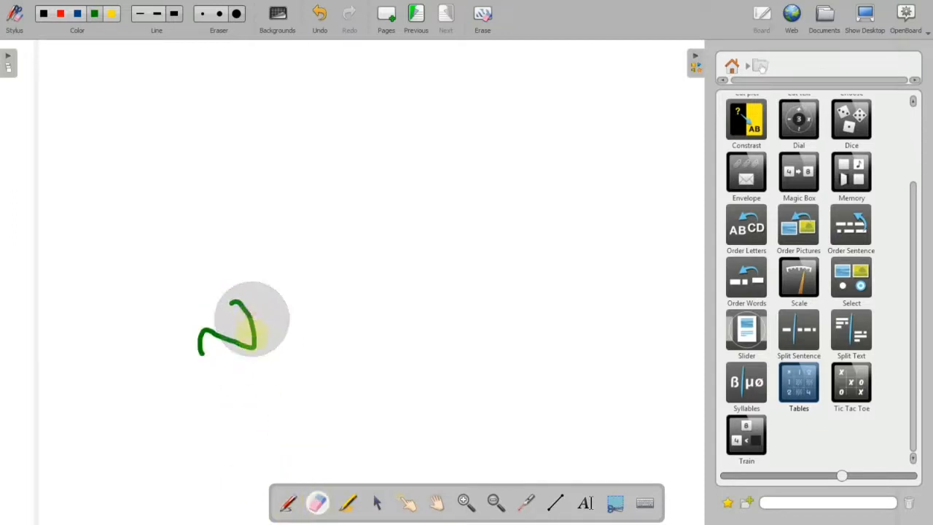
pyautogui.moveTo(252, 319); pyautogui.dragTo(221, 356)
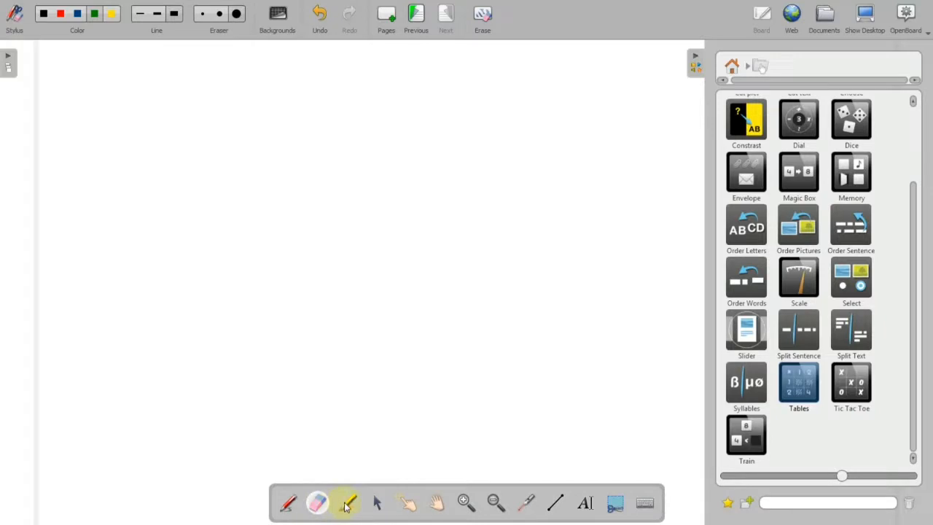
# Highlight the words "کے زاویے" in yellow in the exercise sentence on page 1
pyautogui.click(348, 503)
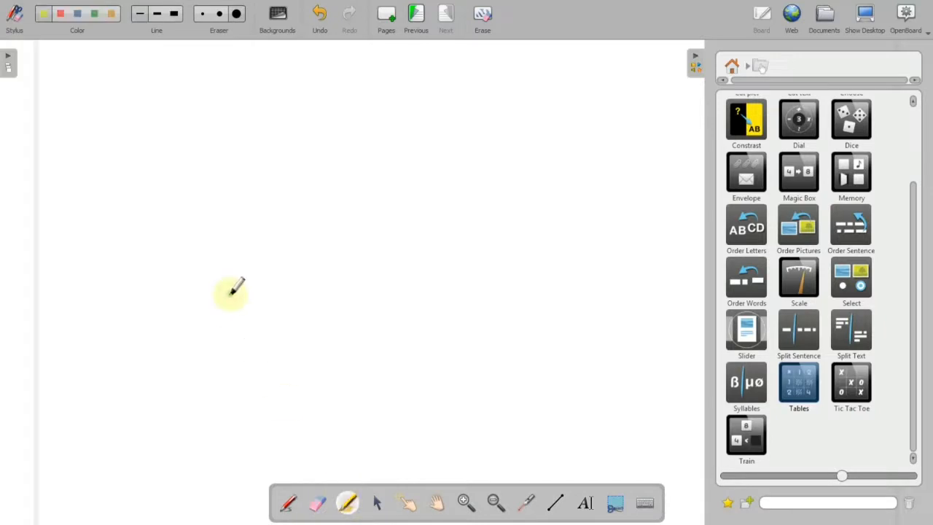
pyautogui.click(5, 61)
pyautogui.click(105, 175)
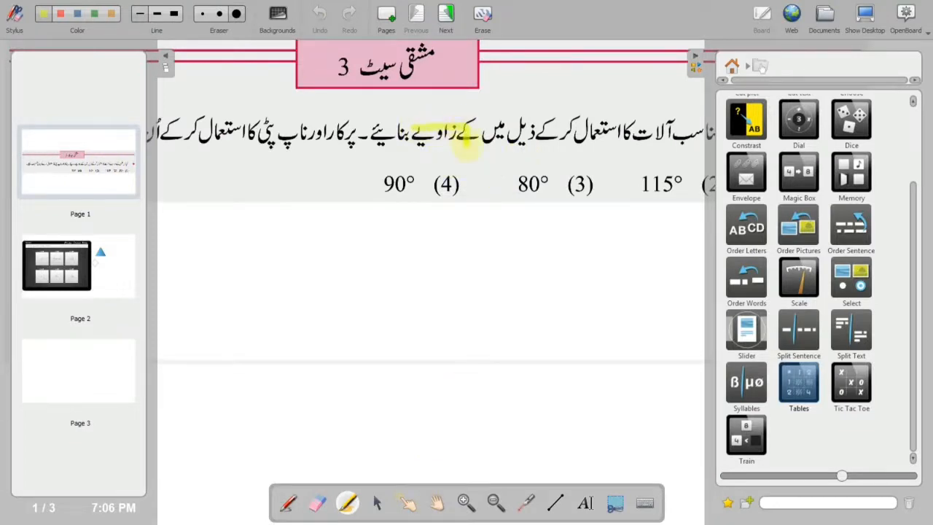
pyautogui.moveTo(408, 126); pyautogui.dragTo(416, 134)
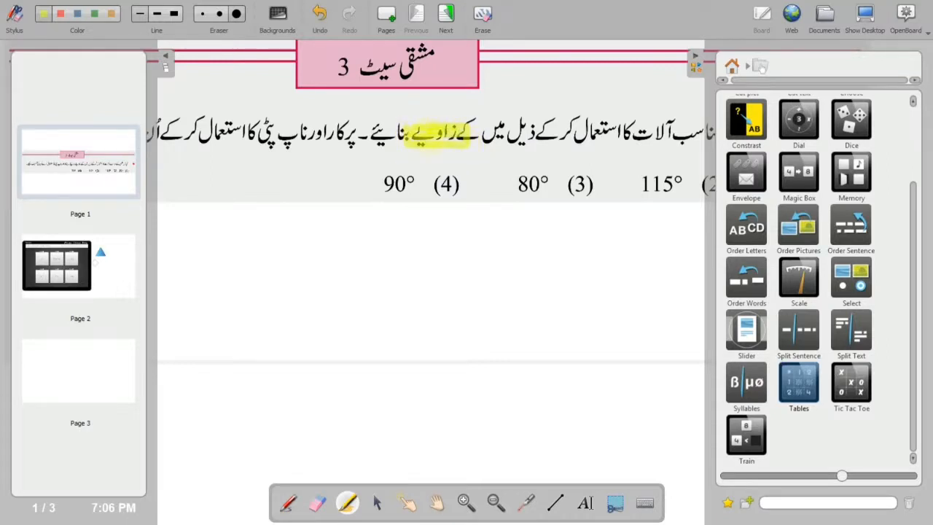
# Add a text box reading "hgftrdmj" in the empty area below the exercise on page 1, and delete it
pyautogui.click(445, 21)
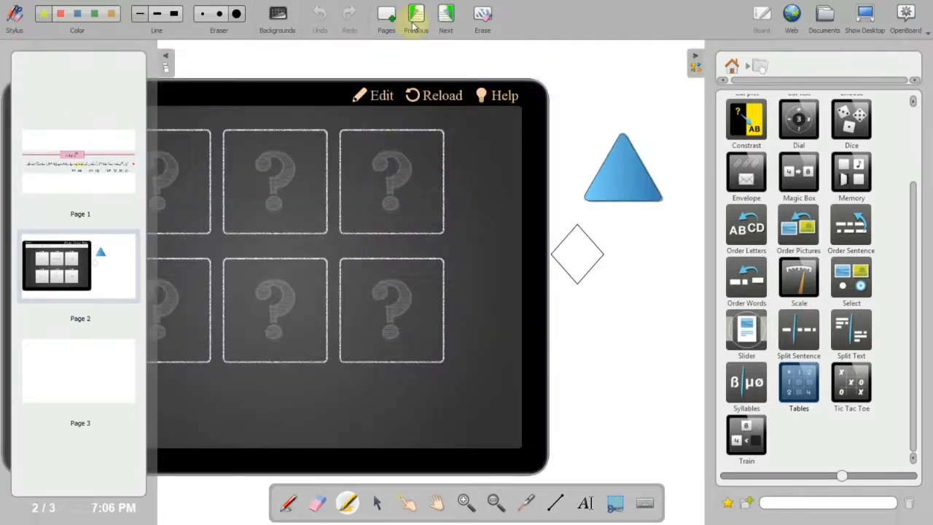
pyautogui.click(415, 20)
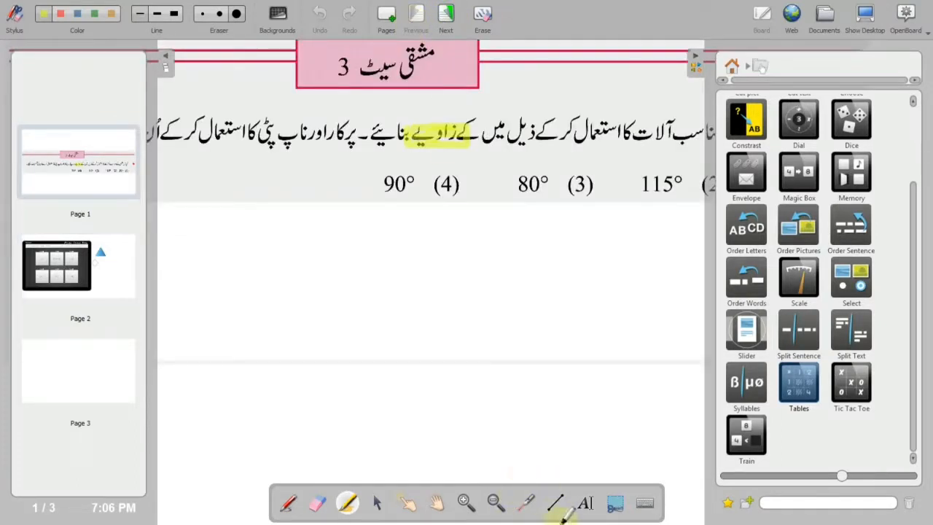
pyautogui.click(586, 506)
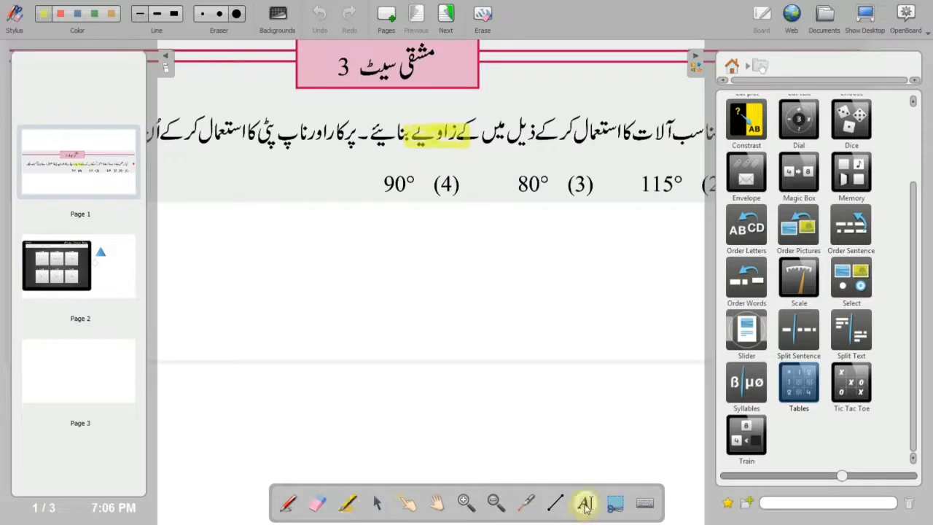
pyautogui.click(382, 316)
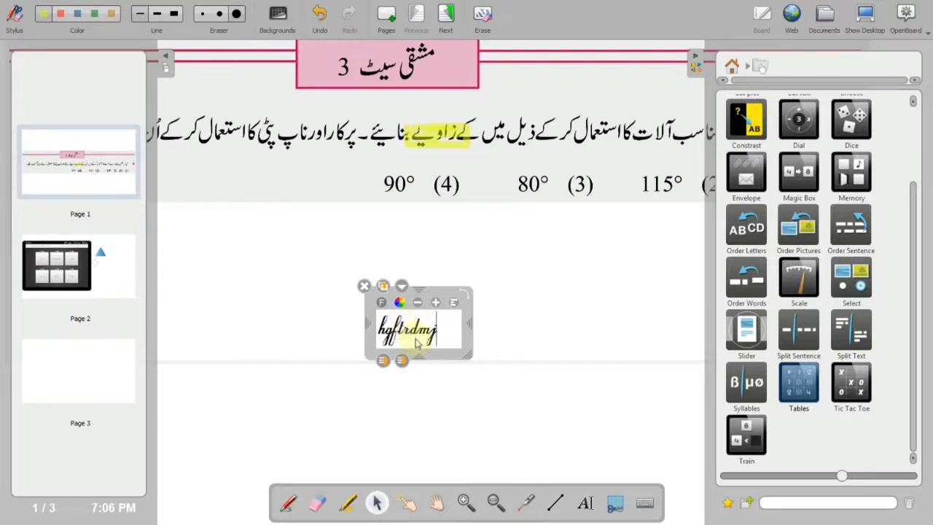
pyautogui.press('BackSpace')
pyautogui.press('BackSpace')
pyautogui.press('BackSpace')
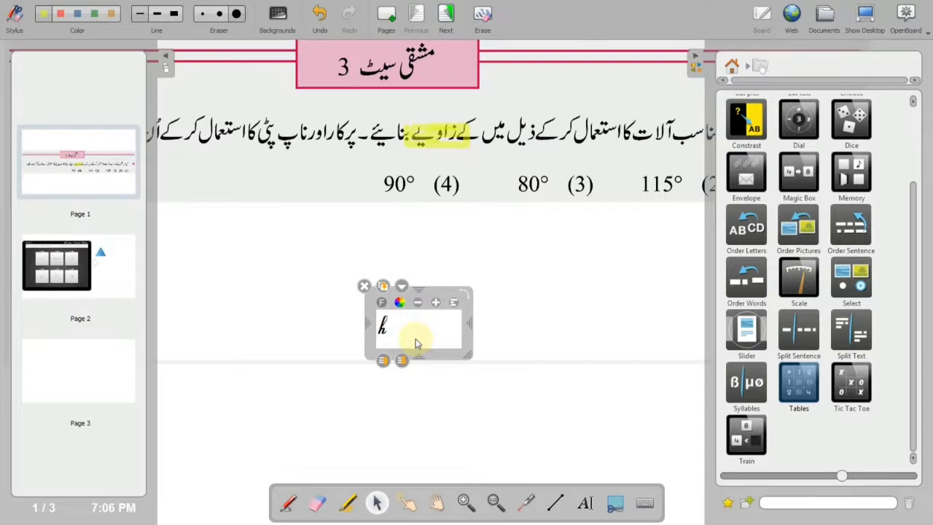
pyautogui.press('BackSpace')
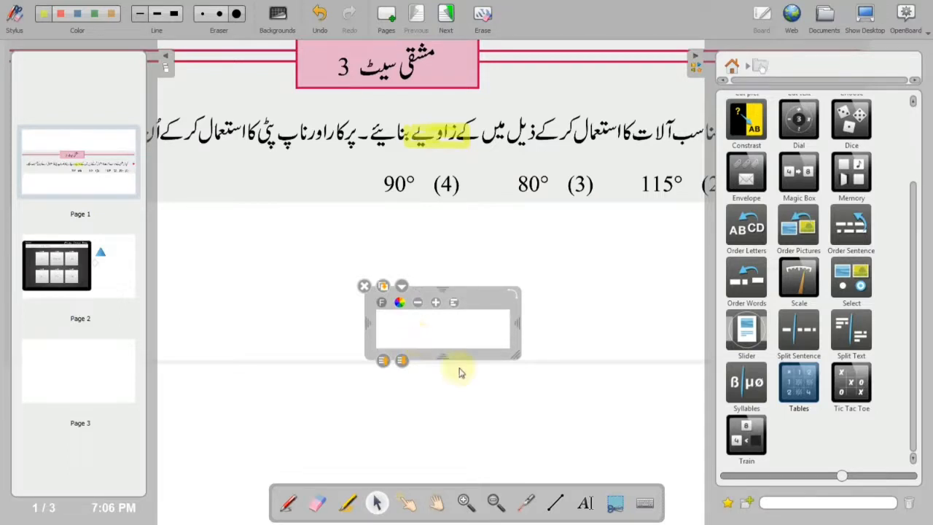
pyautogui.click(364, 286)
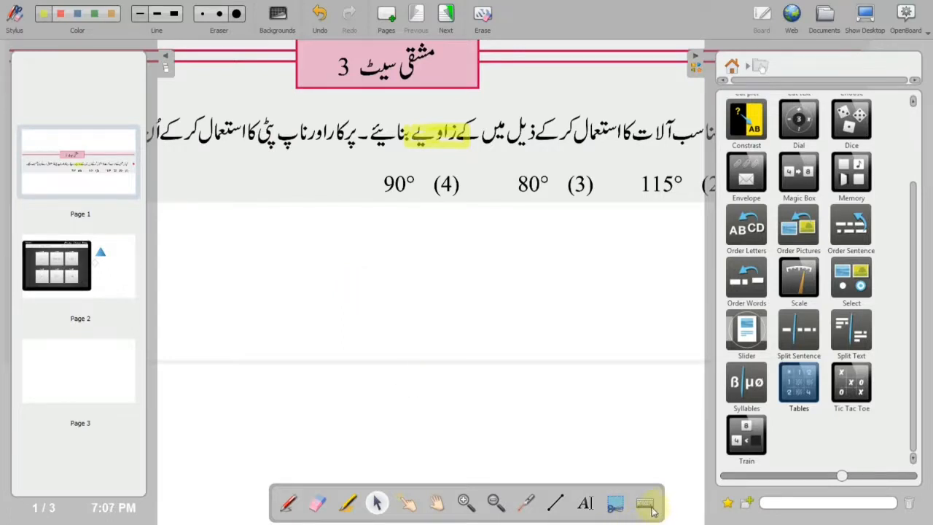
# Hide the page thumbnails, and try the virtual keyboard by moving it below the exercise text and closing it
pyautogui.click(165, 63)
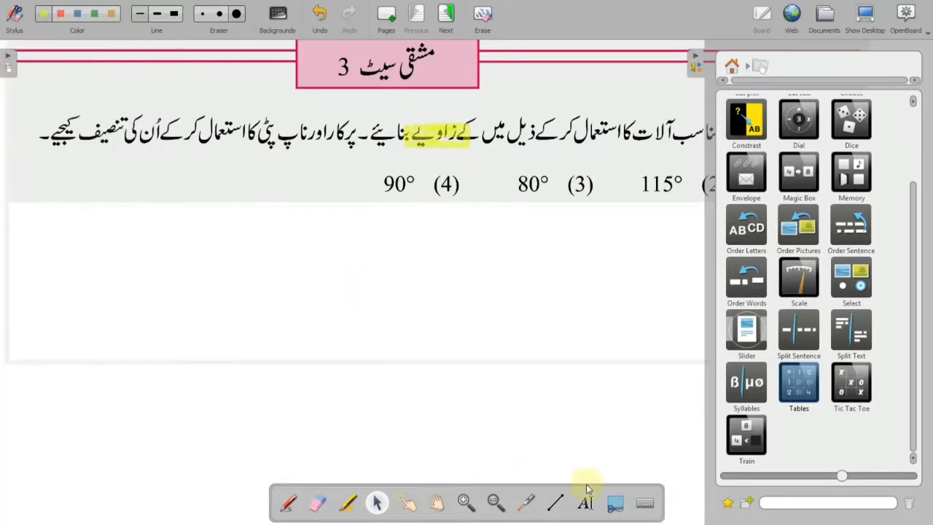
pyautogui.click(646, 504)
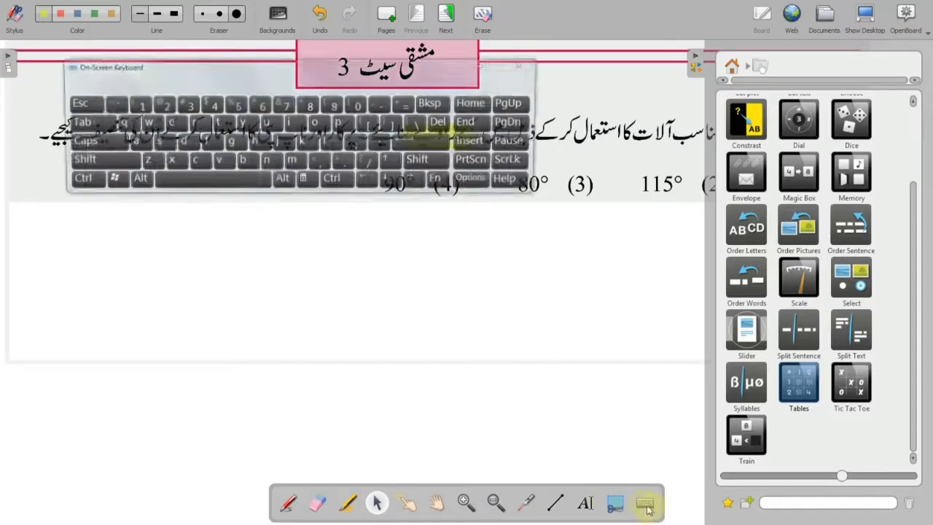
pyautogui.moveTo(331, 74); pyautogui.dragTo(370, 252)
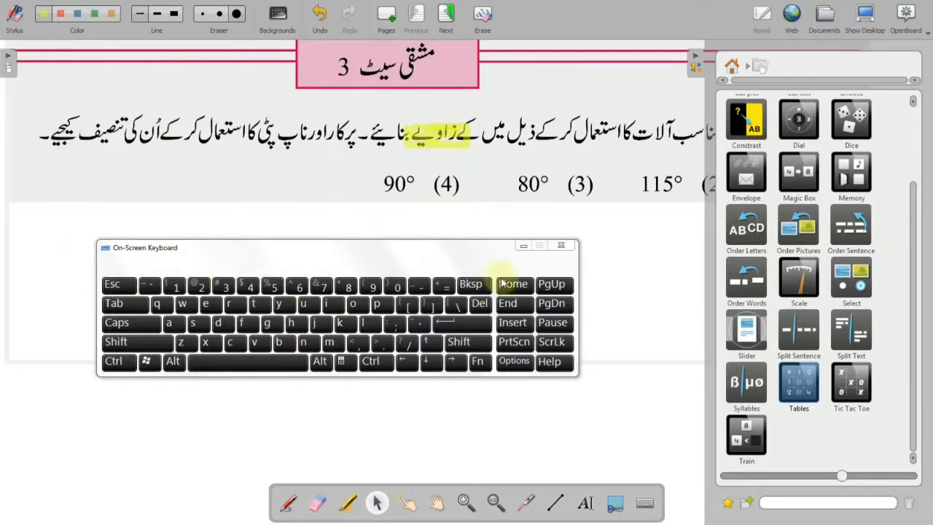
pyautogui.click(562, 248)
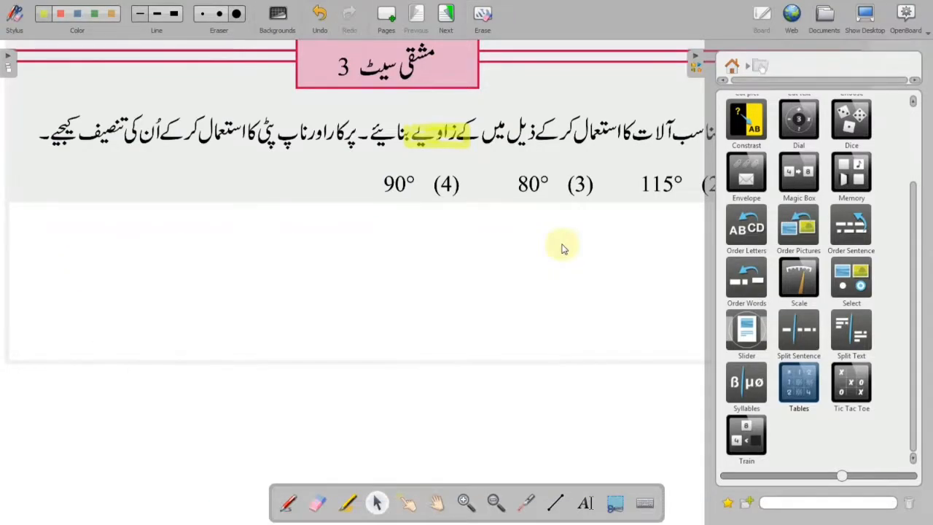
# Narrow the library at its top-level folders, and add a blank page after page 1
pyautogui.click(731, 66)
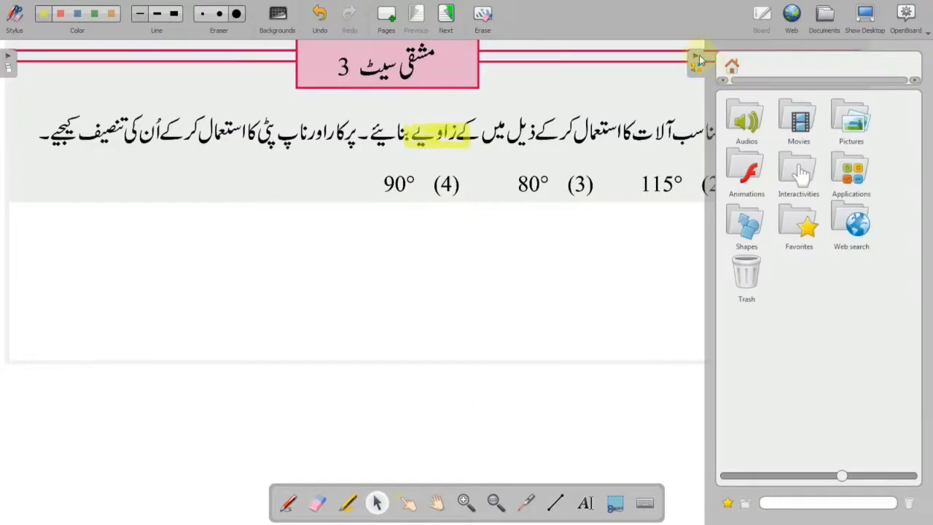
pyautogui.moveTo(696, 62); pyautogui.dragTo(826, 104)
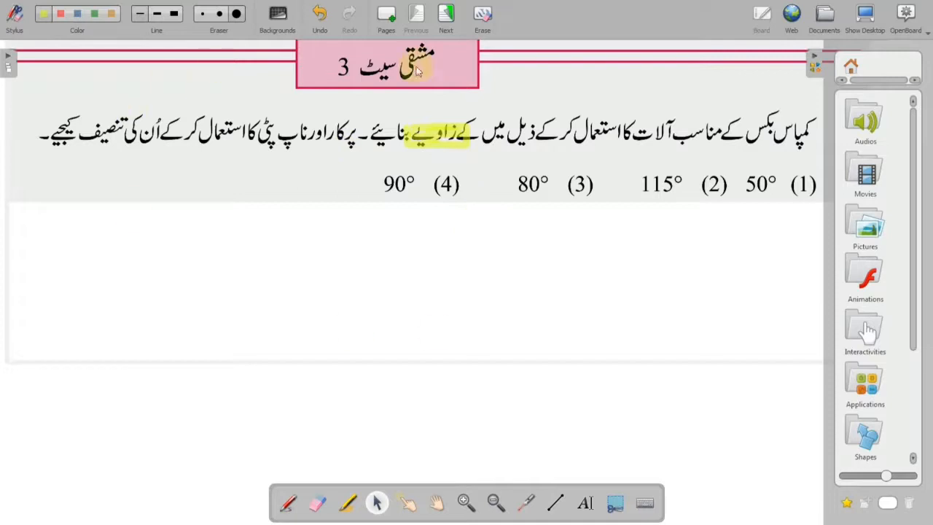
pyautogui.click(386, 26)
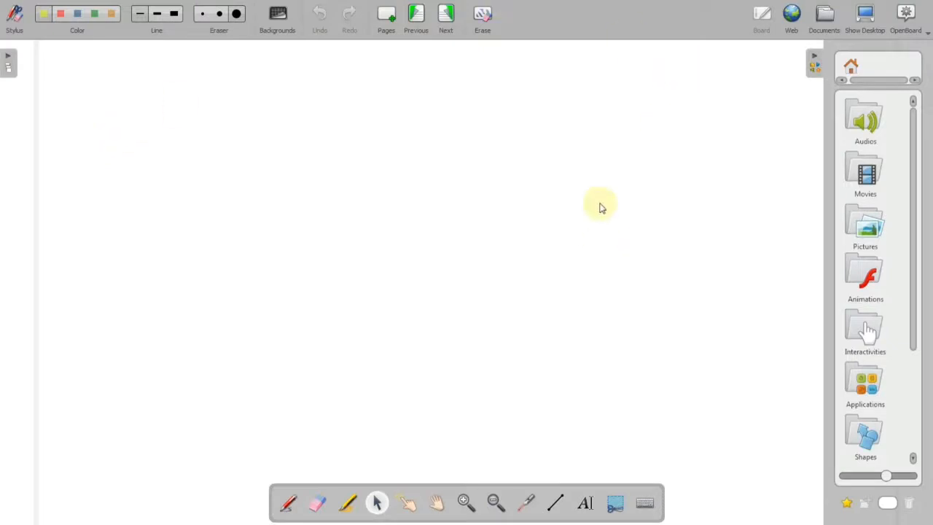
pyautogui.click(826, 26)
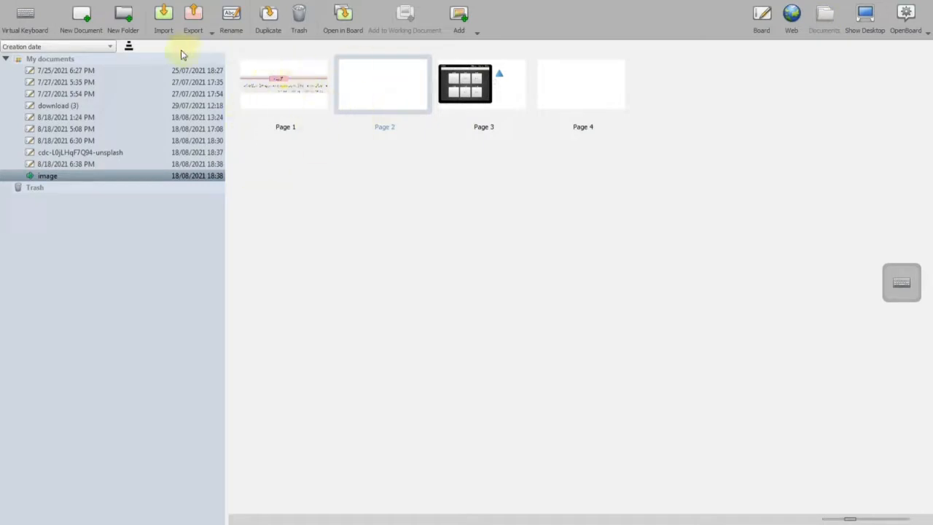
pyautogui.click(163, 18)
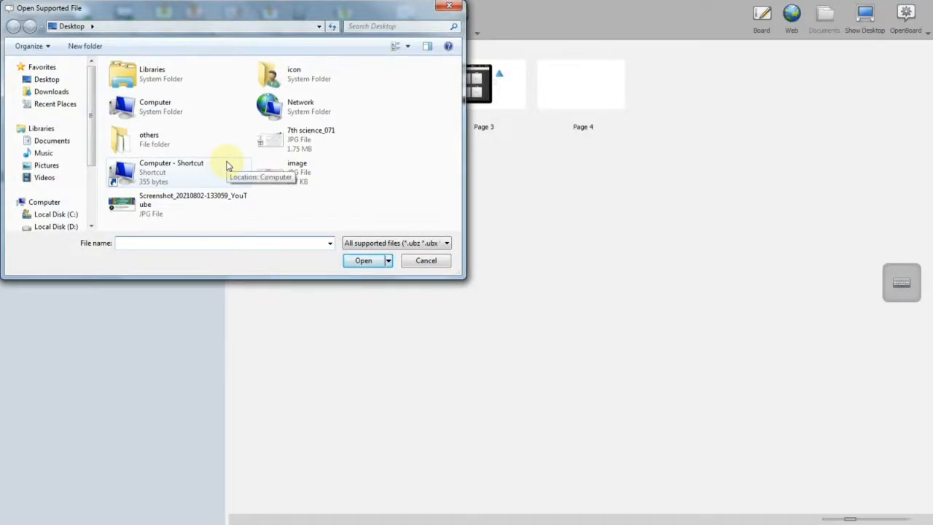
pyautogui.doubleClick(180, 204)
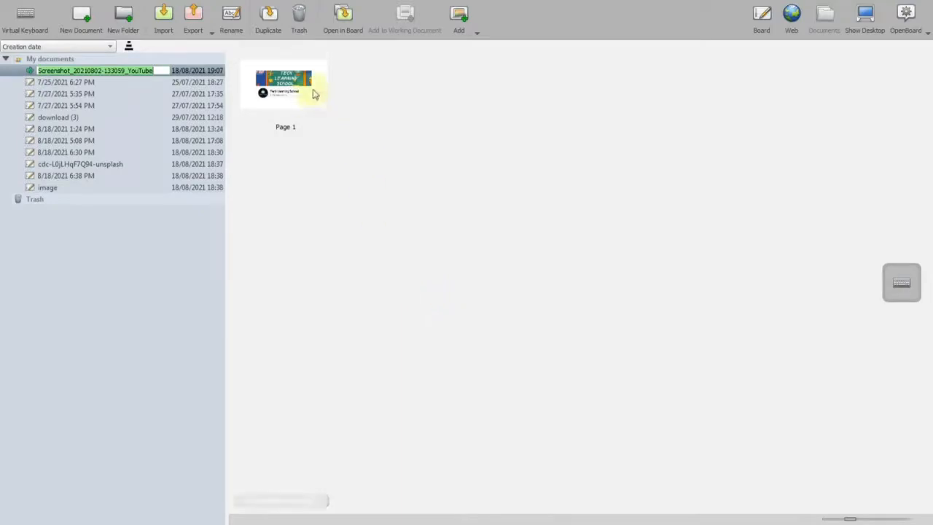
pyautogui.doubleClick(307, 88)
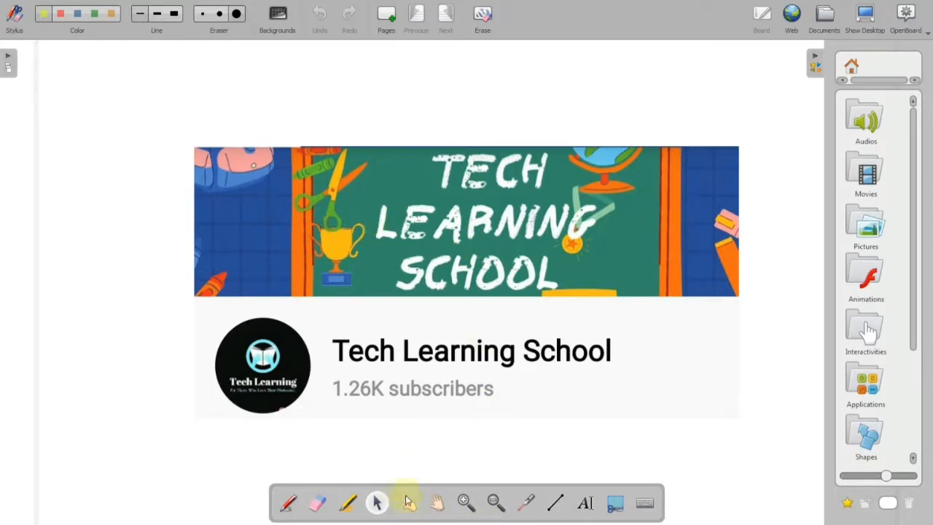
# Zoom the imported page out to 0.7x and in to 1.4x, resetting the zoom each time, and pan the page with the hand tool
pyautogui.click(495, 503)
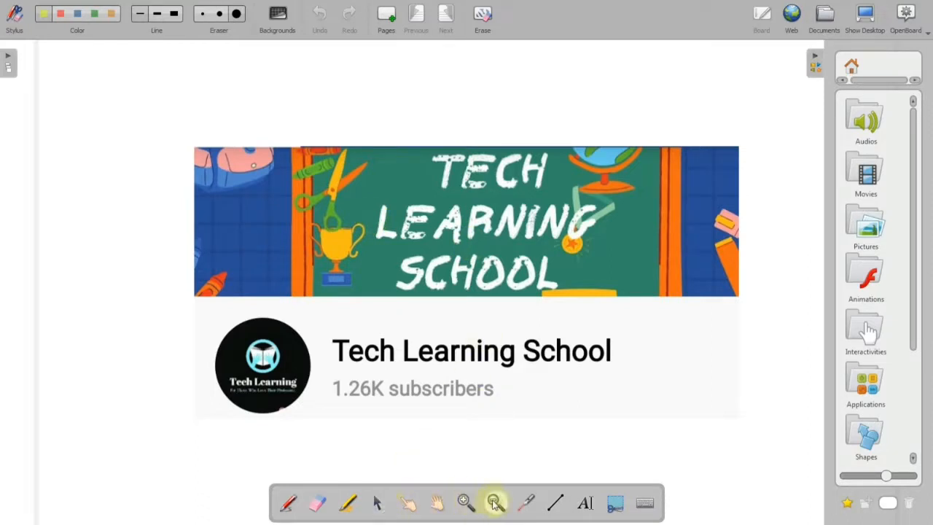
pyautogui.click(526, 238)
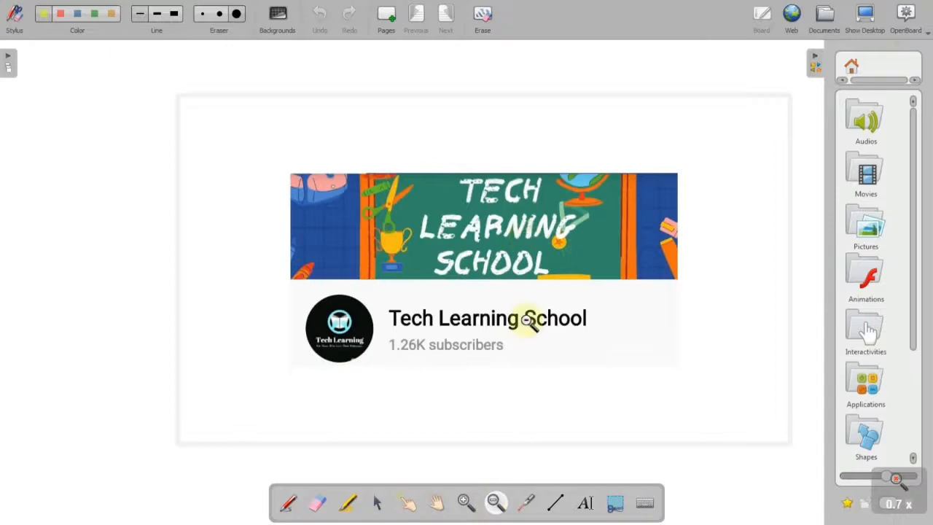
pyautogui.doubleClick(496, 504)
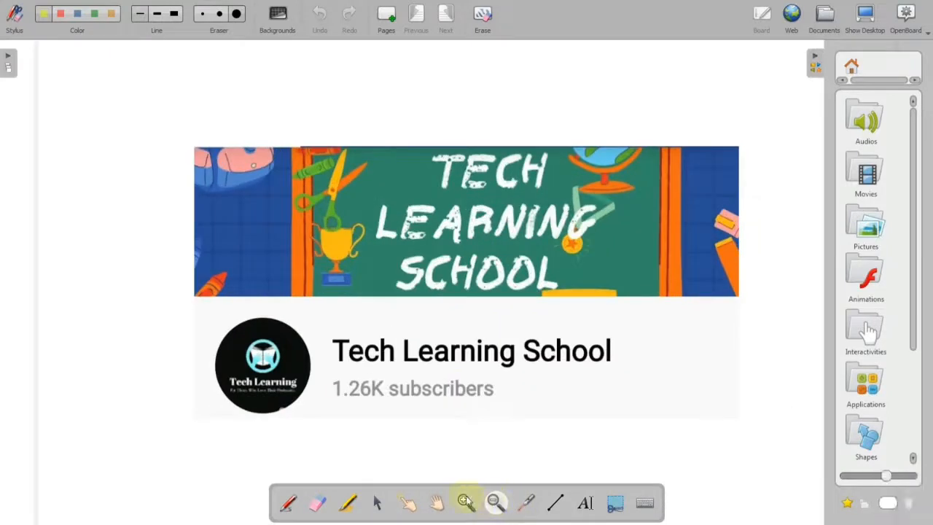
pyautogui.click(467, 500)
pyautogui.click(481, 207)
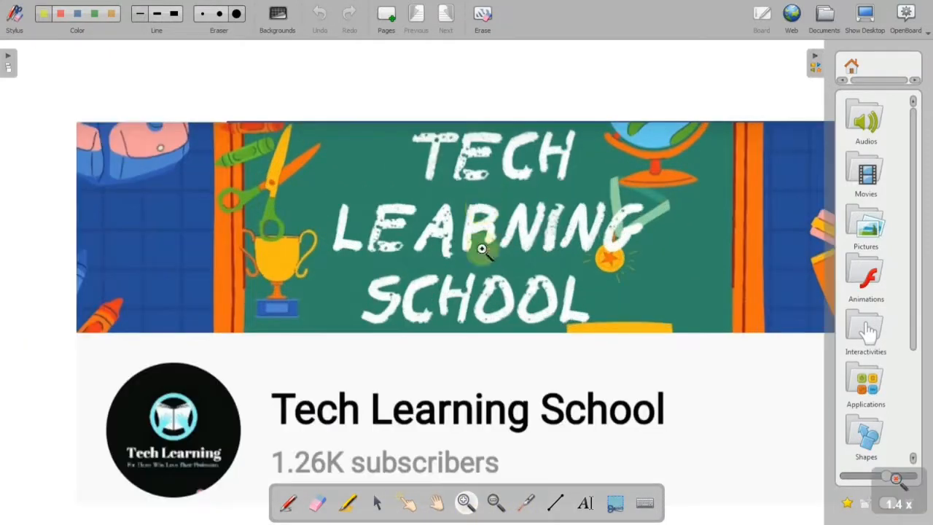
pyautogui.doubleClick(496, 503)
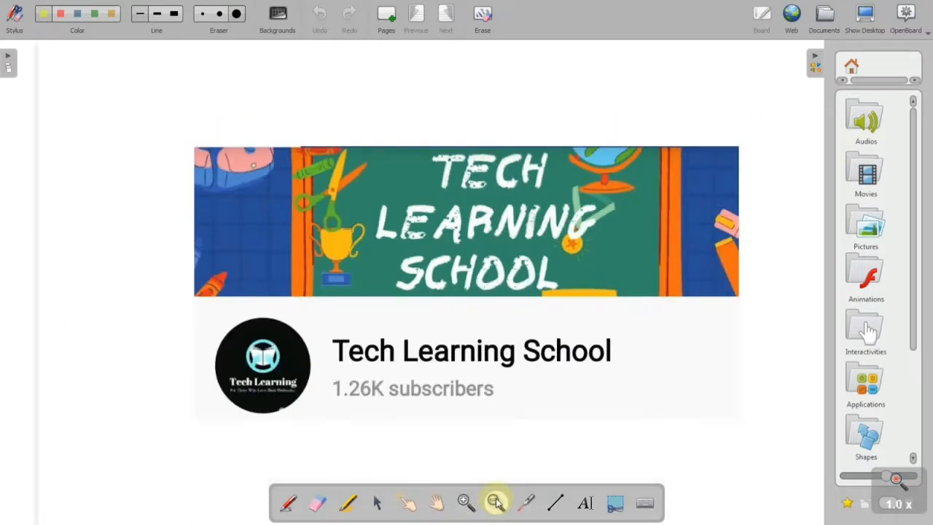
pyautogui.click(438, 503)
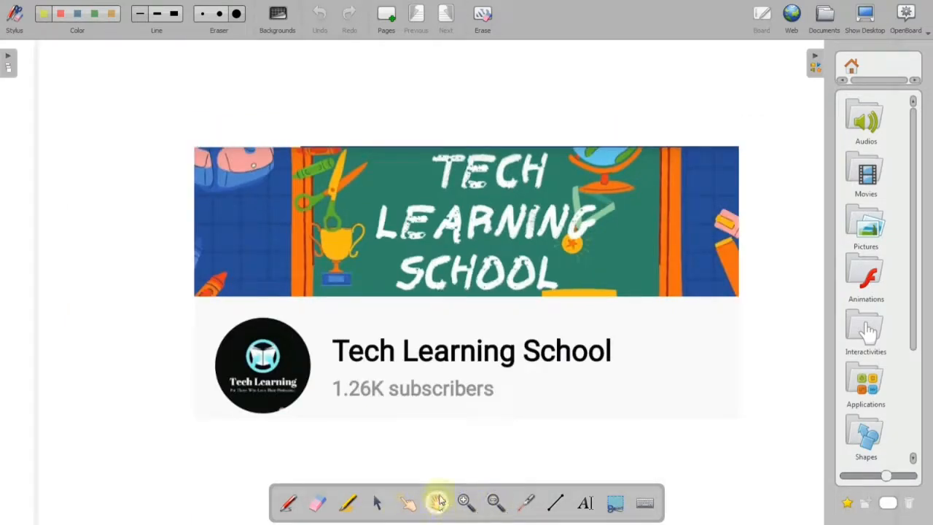
pyautogui.moveTo(501, 233); pyautogui.dragTo(474, 176)
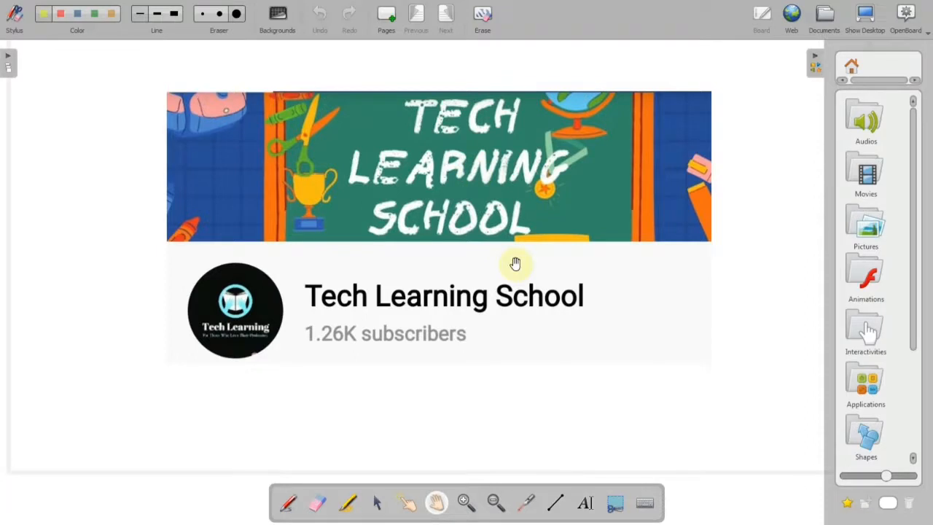